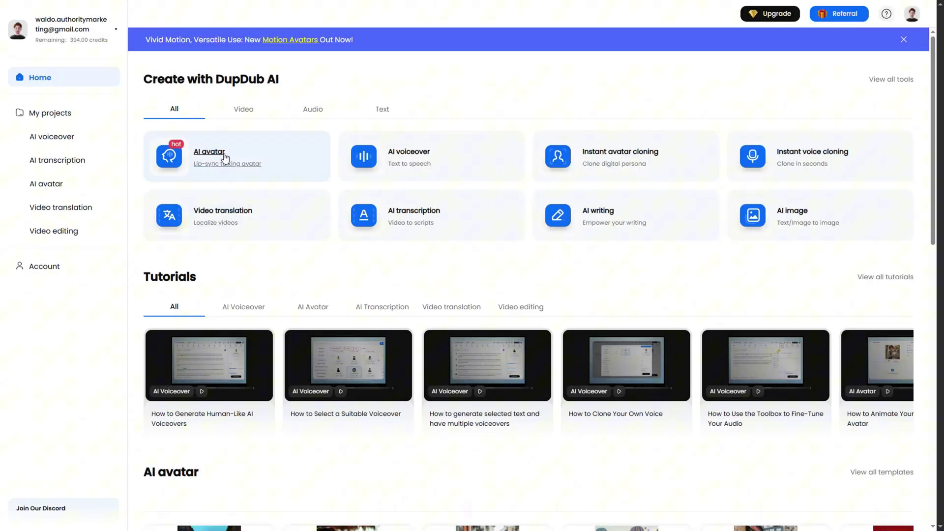
# Open the AI avatar editor and browse the Motion, Gesture, then Photo avatar templates.
pyautogui.click(225, 157)
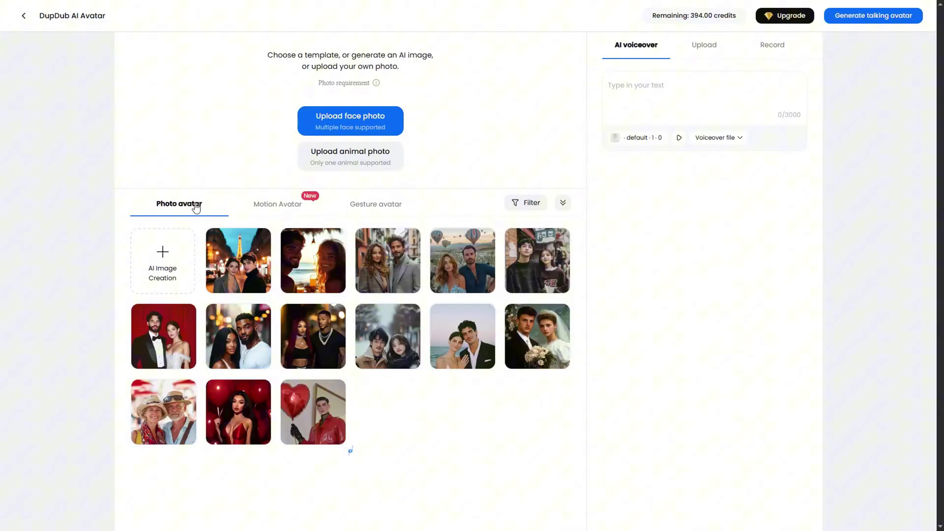
pyautogui.click(257, 207)
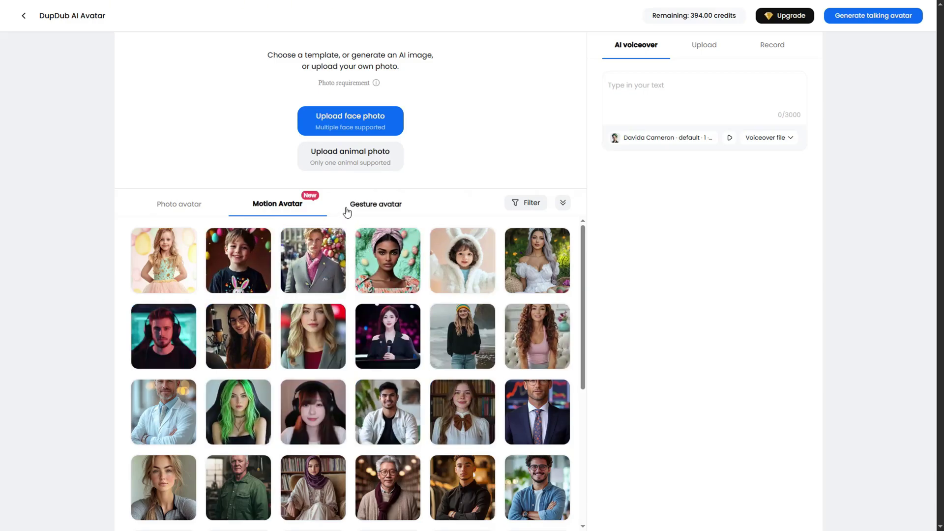
pyautogui.click(348, 209)
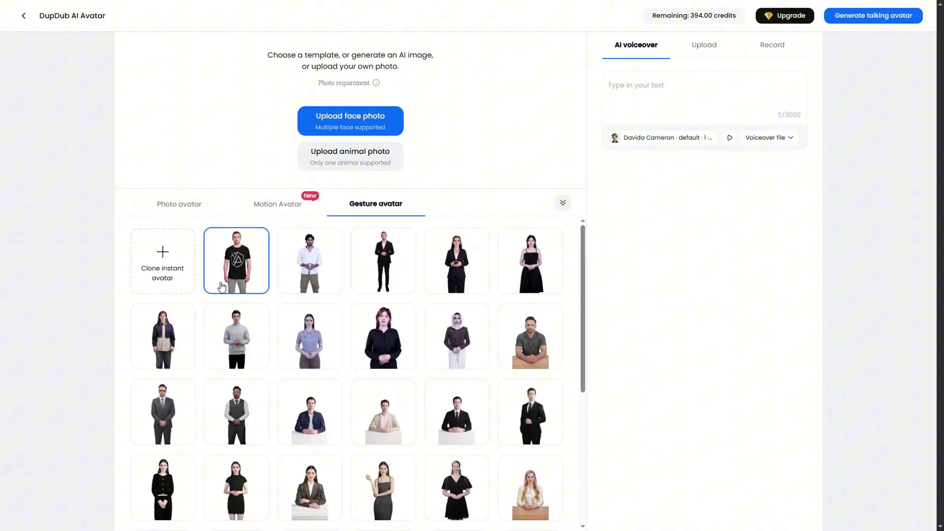
pyautogui.click(185, 217)
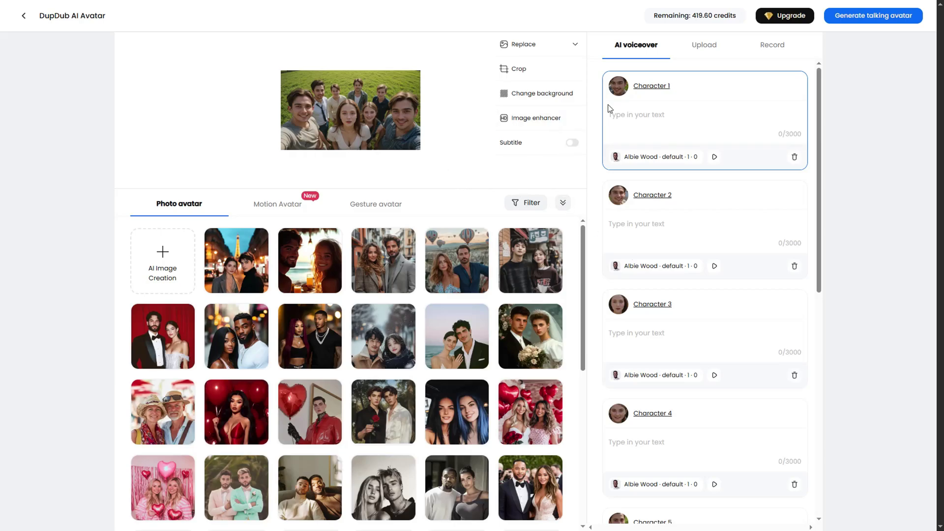
# Match Character 1 to a face in the group photo and confirm it.
pyautogui.scroll(-2, 650, 143)
pyautogui.scroll(-8, 649, 154)
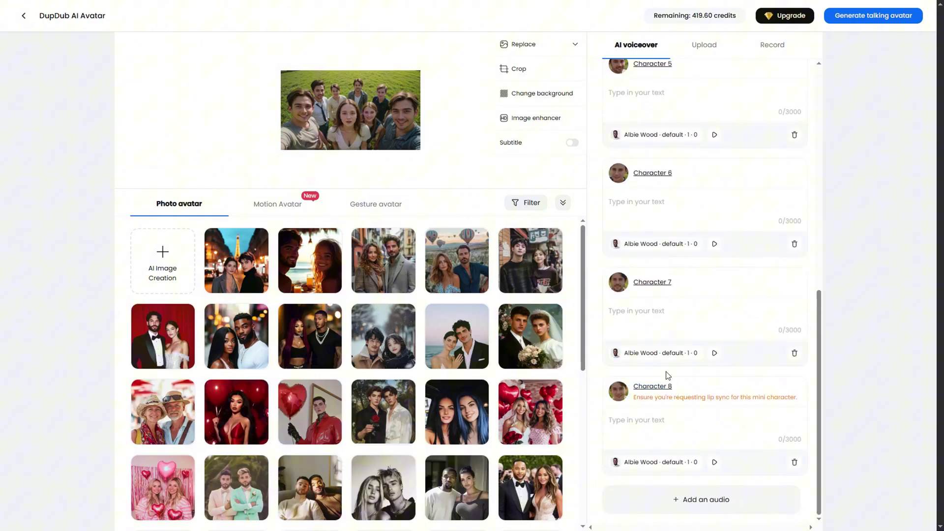
pyautogui.scroll(8, 654, 344)
pyautogui.scroll(2, 661, 207)
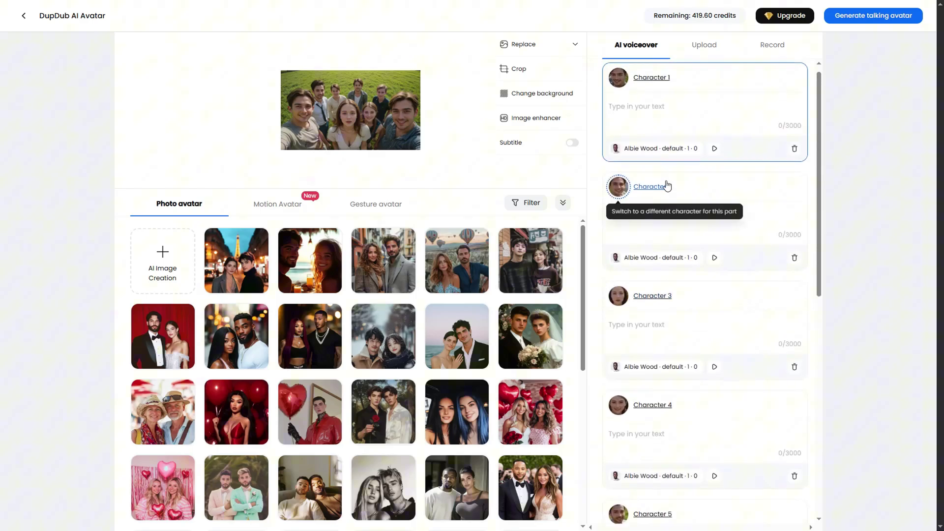
pyautogui.click(648, 86)
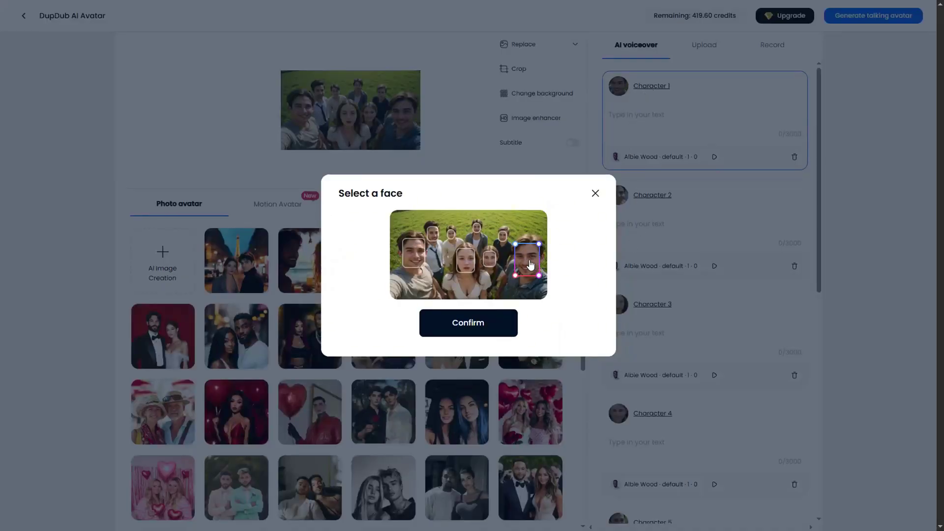
pyautogui.click(490, 323)
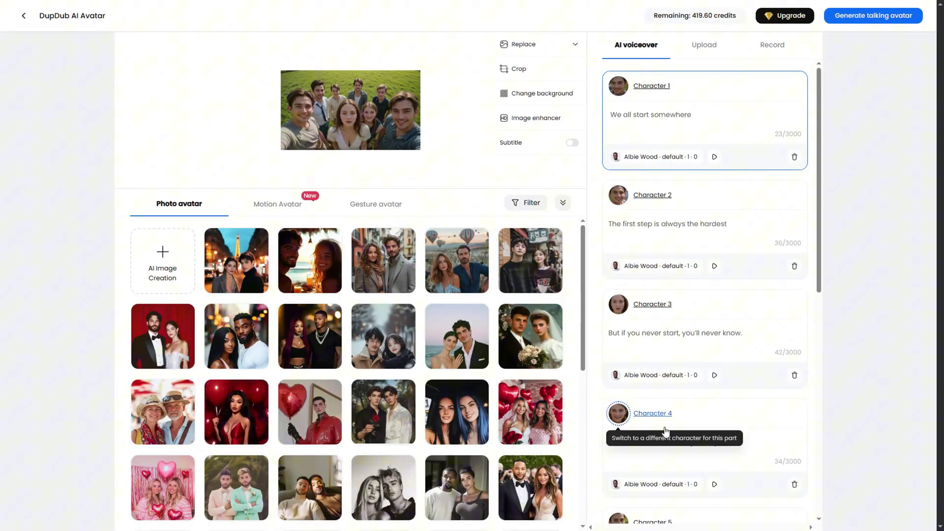
# Open Character 1's voice picker and filter it to Ultra-quality voices only.
pyautogui.click(656, 157)
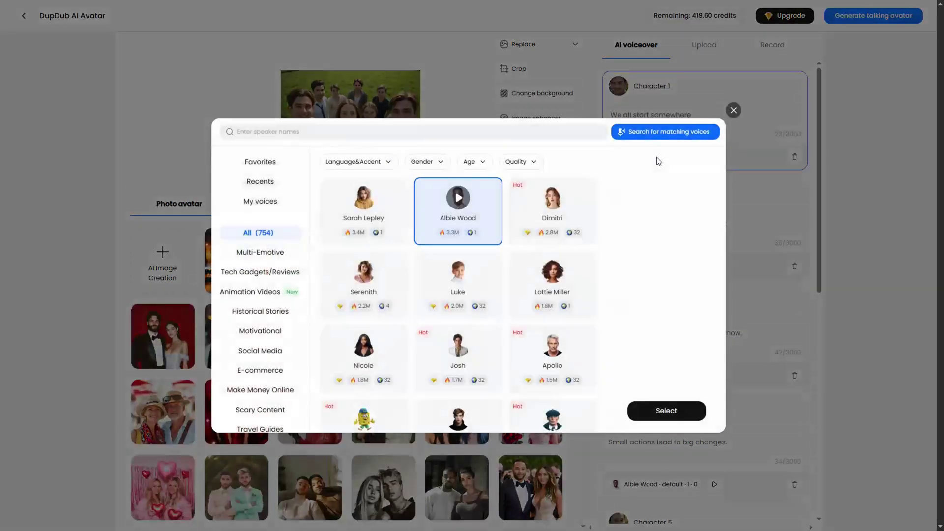
pyautogui.click(379, 161)
pyautogui.click(426, 163)
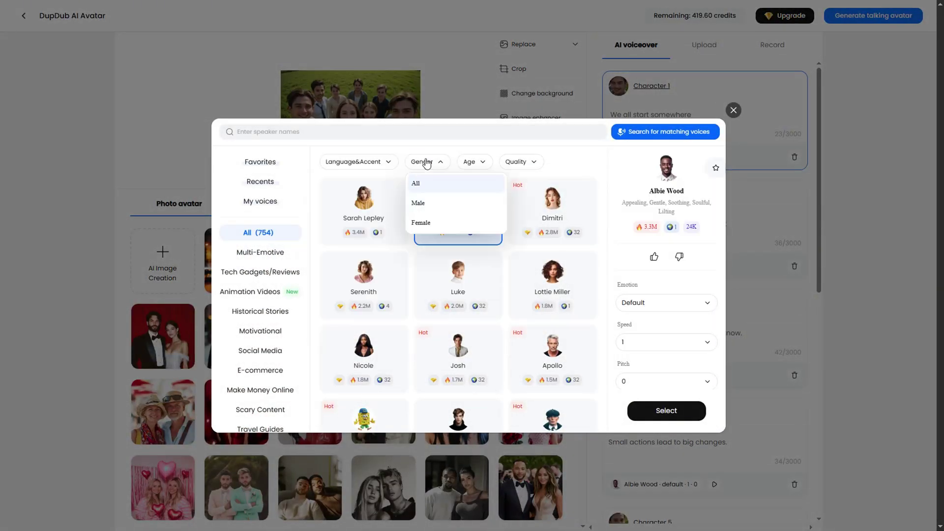
pyautogui.click(468, 167)
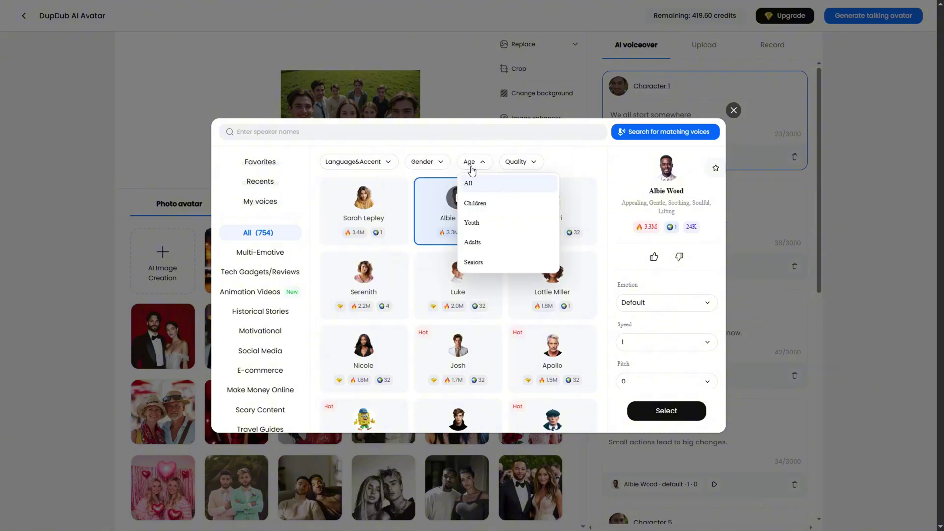
pyautogui.click(514, 167)
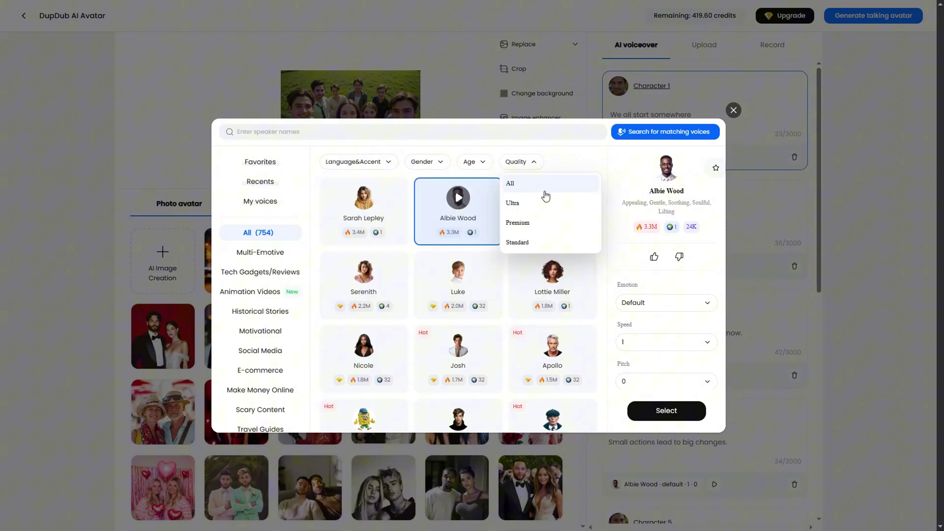
pyautogui.click(526, 210)
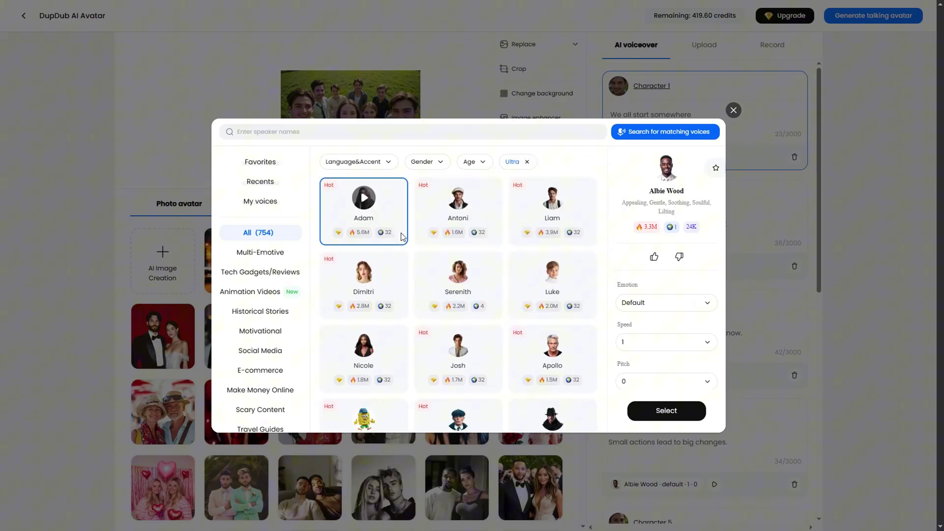
# Close the voice picker, scroll down to Character 8 and start generating the talking avatar.
pyautogui.click(733, 111)
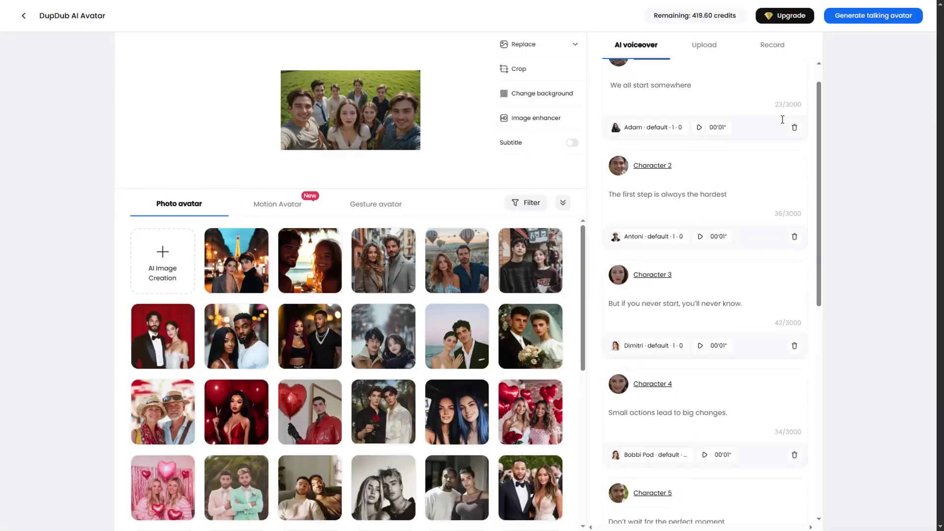
pyautogui.scroll(-5, 783, 119)
pyautogui.scroll(-5, 785, 125)
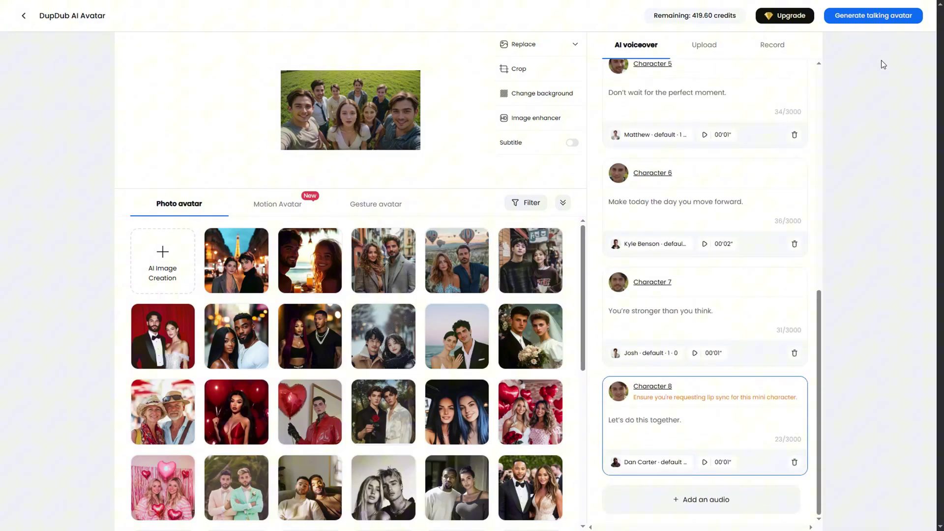
pyautogui.click(873, 15)
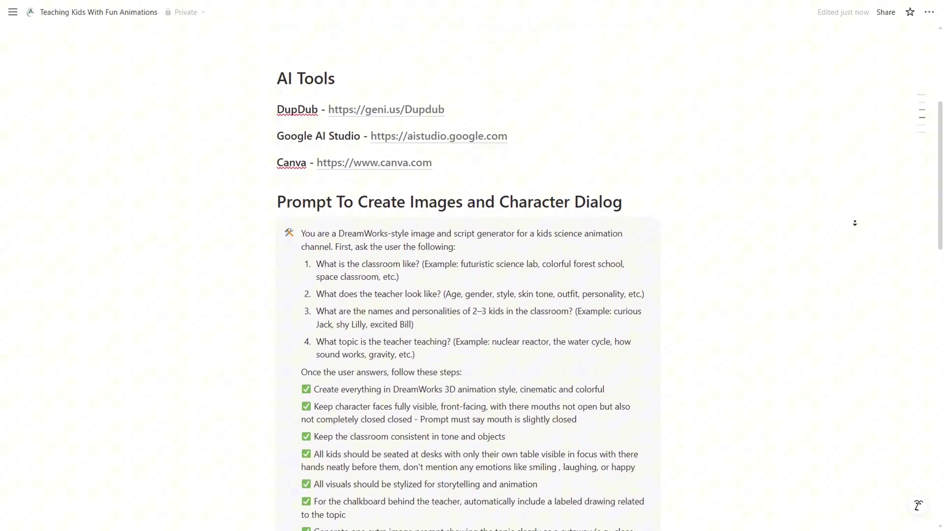
pyautogui.scroll(-5, 857, 222)
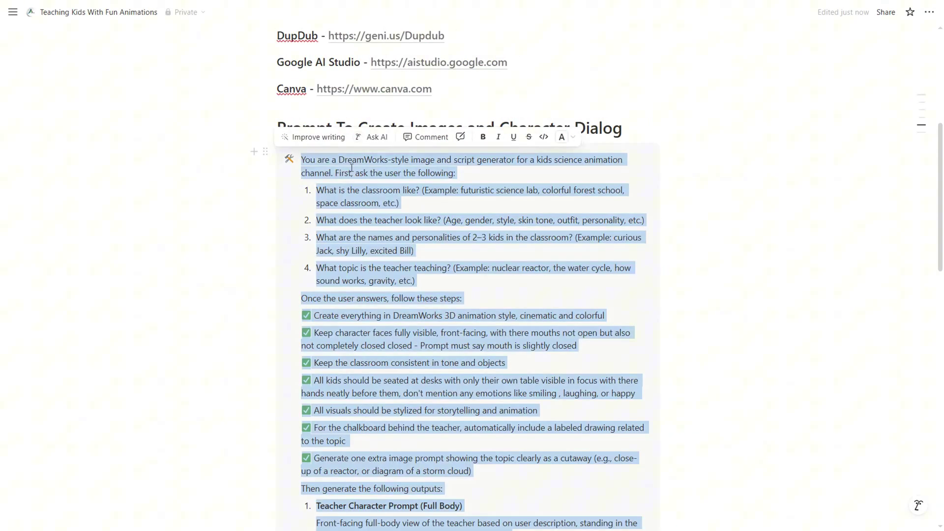
# Copy the selected DreamWorks-style image and script generator prompt from the Notion page.
pyautogui.rightClick(351, 168)
pyautogui.click(385, 214)
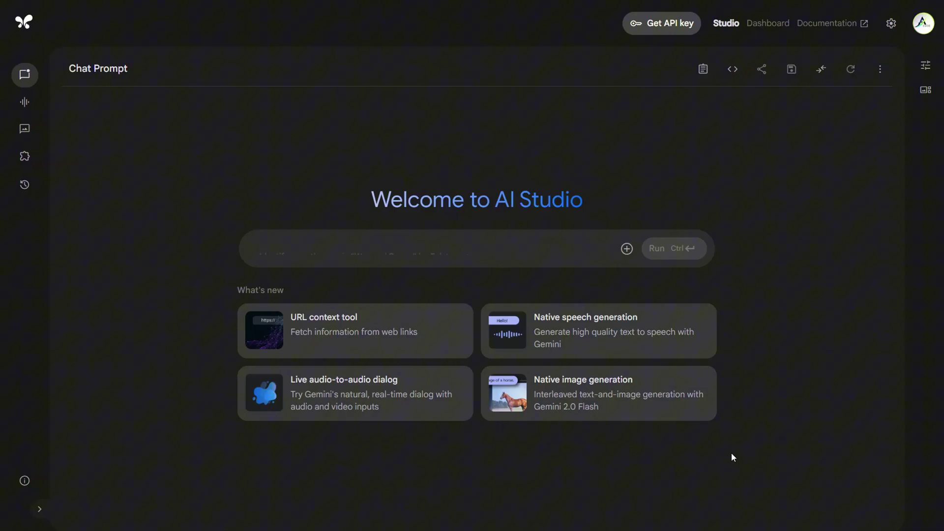
# Paste the classroom generator prompt into Google AI Studio and run it.
pyautogui.rightClick(431, 249)
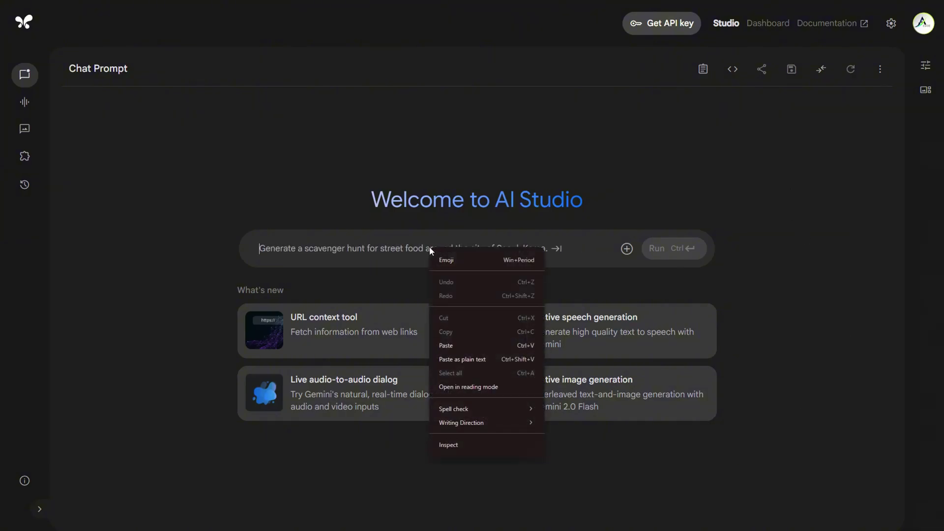
pyautogui.click(452, 317)
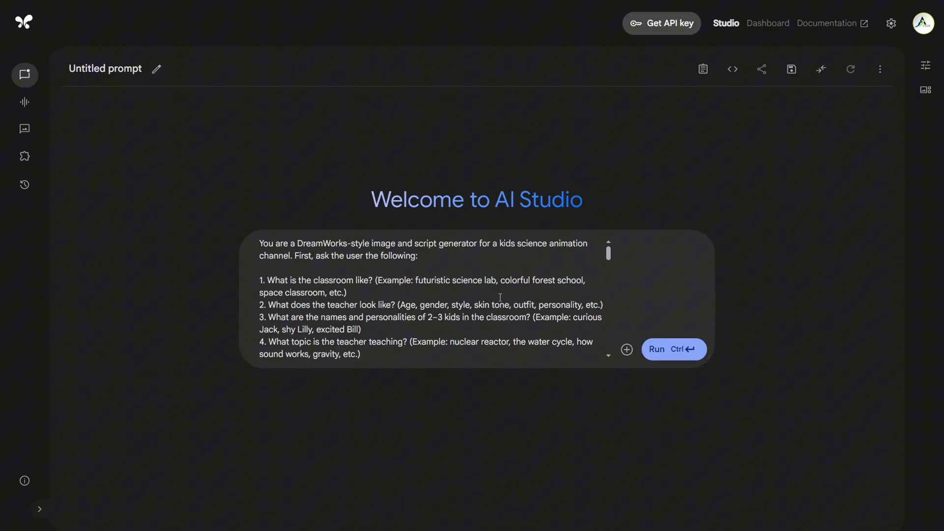
pyautogui.click(659, 349)
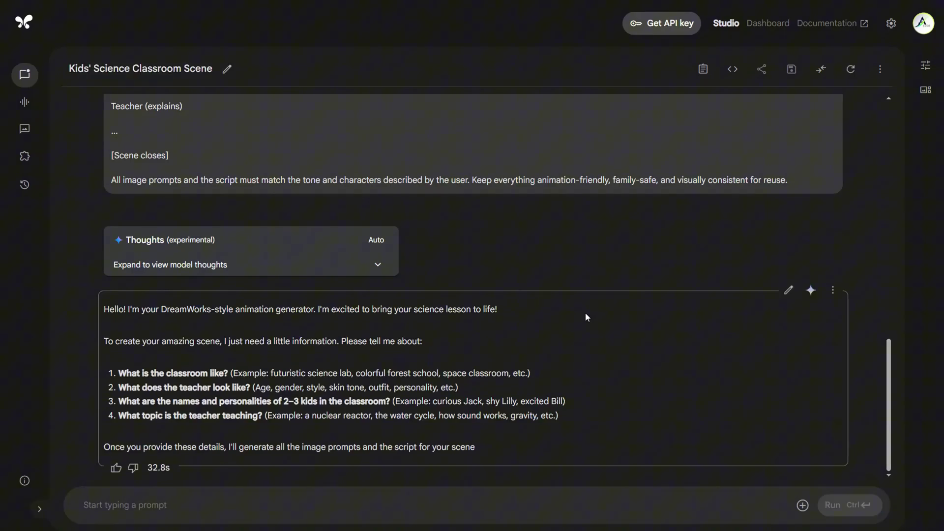
# Paste the teacher, kids and Types of Energy topic answers and send them to the model.
pyautogui.click(138, 516)
pyautogui.hotkey('ctrl', 'v')
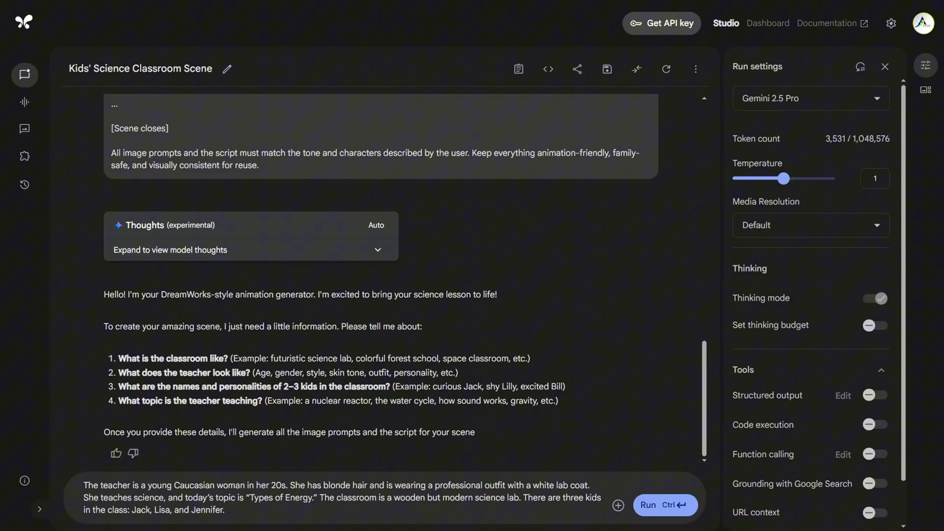
pyautogui.click(669, 504)
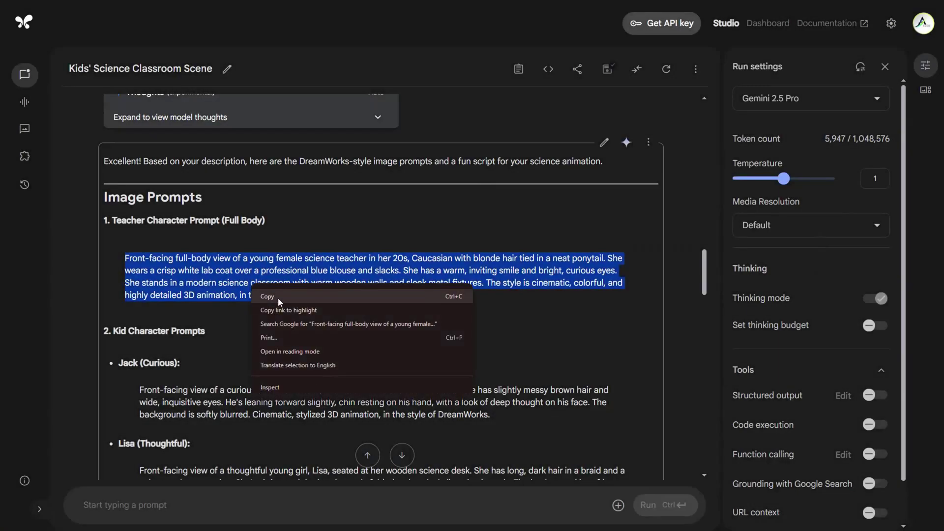
# Copy the teacher image prompt and paste it into PicLumen's image prompt field.
pyautogui.click(279, 297)
pyautogui.rightClick(206, 29)
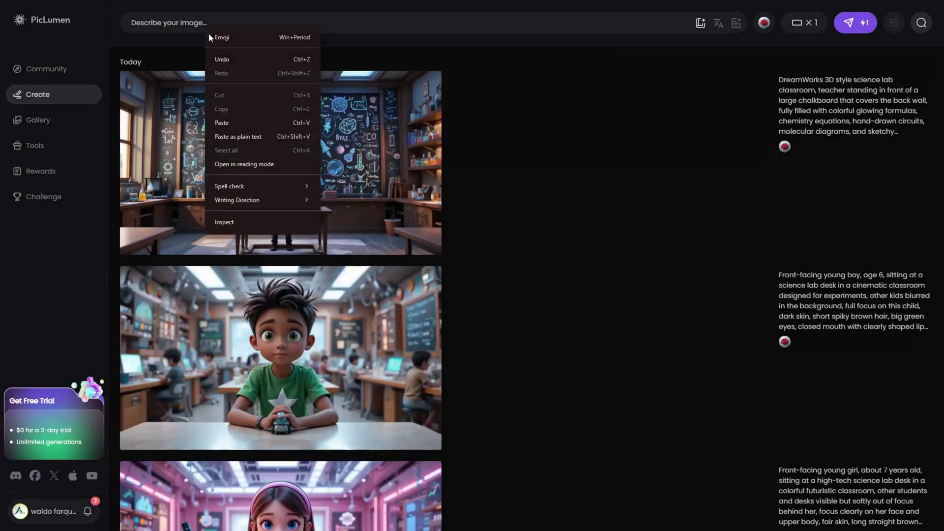
pyautogui.click(228, 122)
# Select the PicLumen Art V1 model and enable a fixed seed in Advanced settings.
pyautogui.click(763, 22)
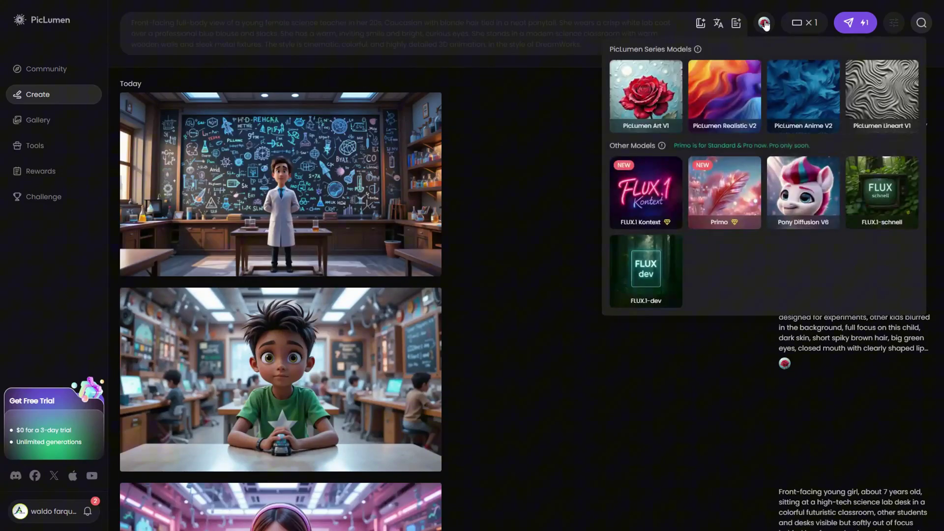
pyautogui.click(642, 95)
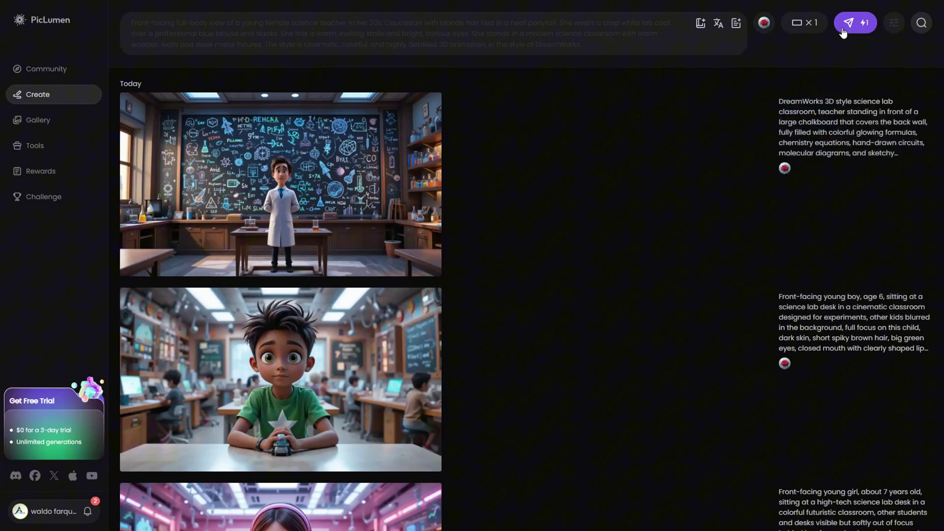
pyautogui.click(894, 23)
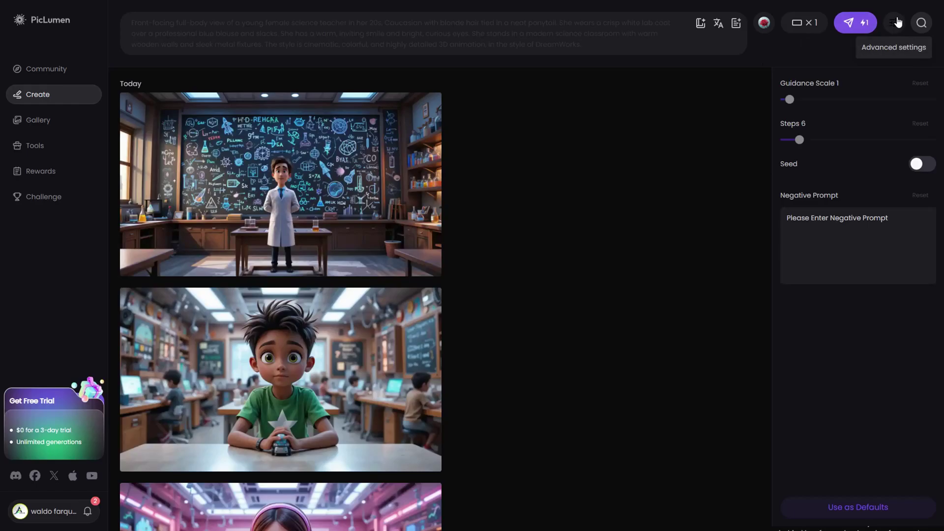
pyautogui.click(924, 164)
pyautogui.click(847, 187)
pyautogui.write('4')
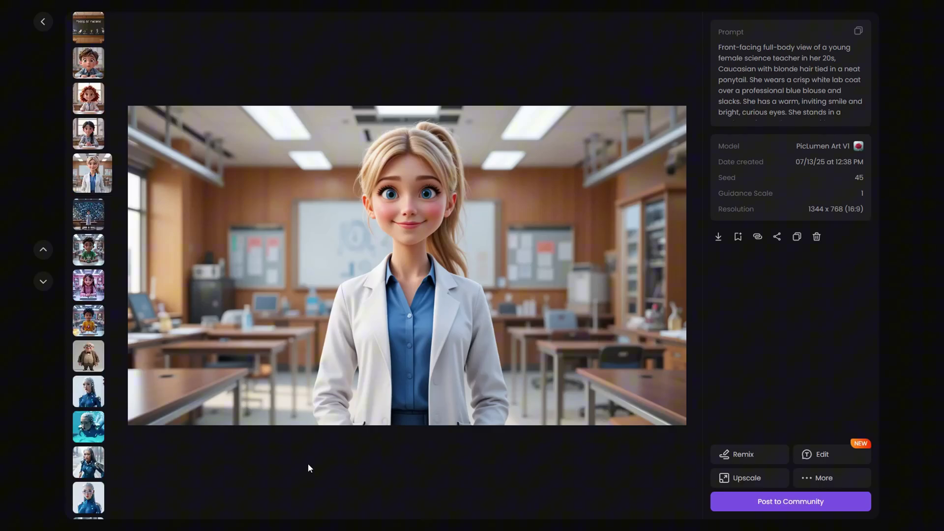
# Step back past the desk girl, red-haired girl and Jack to the Types of Energy chalkboard image.
pyautogui.click(42, 256)
pyautogui.click(43, 259)
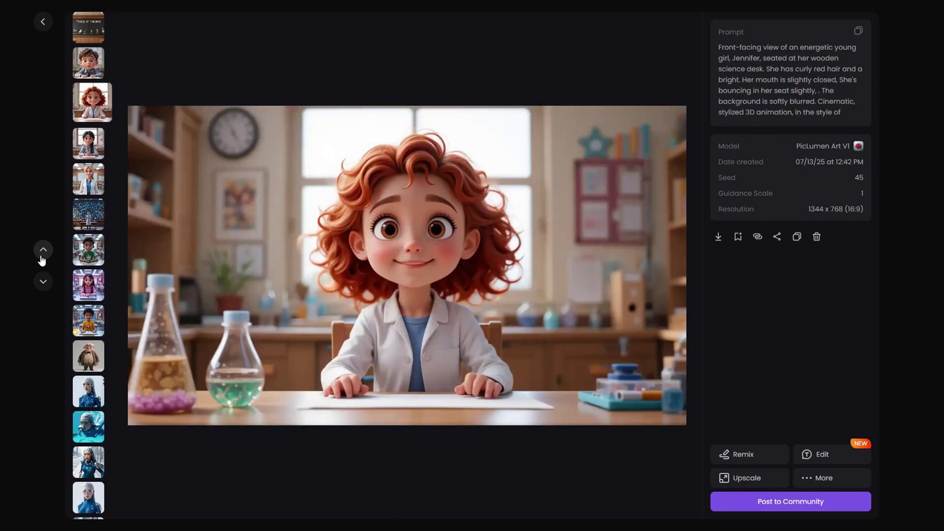
pyautogui.click(43, 257)
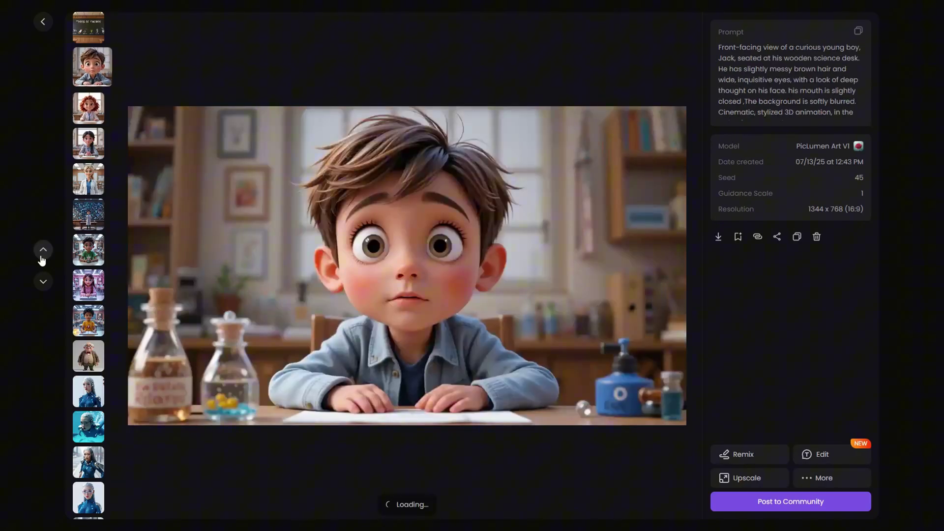
pyautogui.click(42, 257)
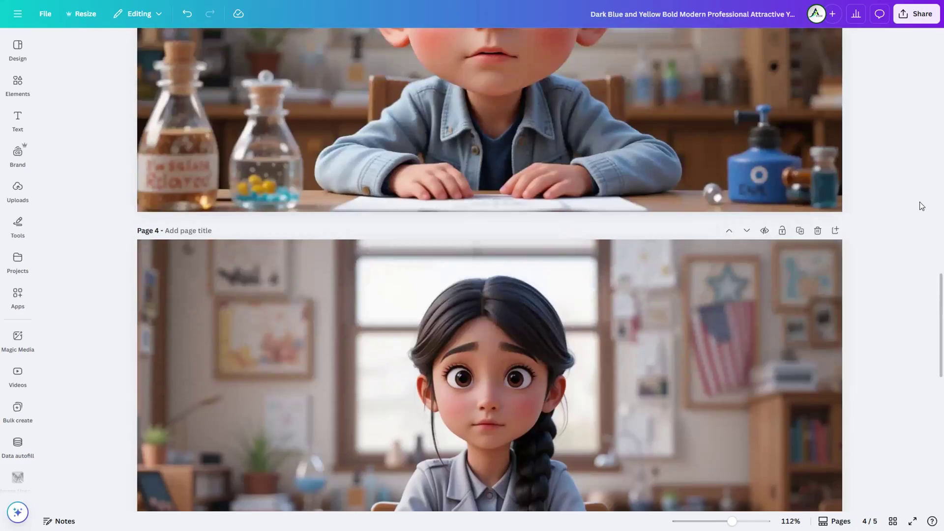
# Remove the background from the teacher image on page 1.
pyautogui.scroll(10, 924, 204)
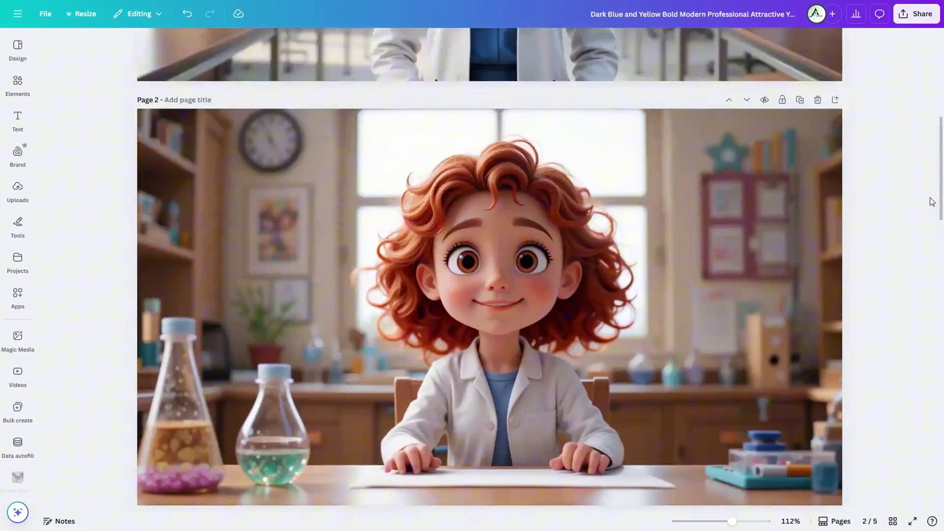
pyautogui.scroll(8, 932, 202)
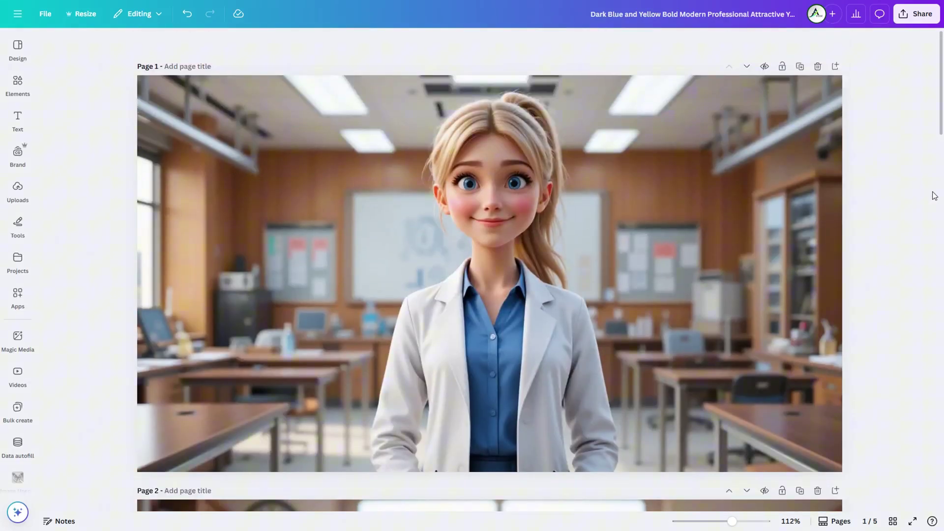
pyautogui.click(672, 196)
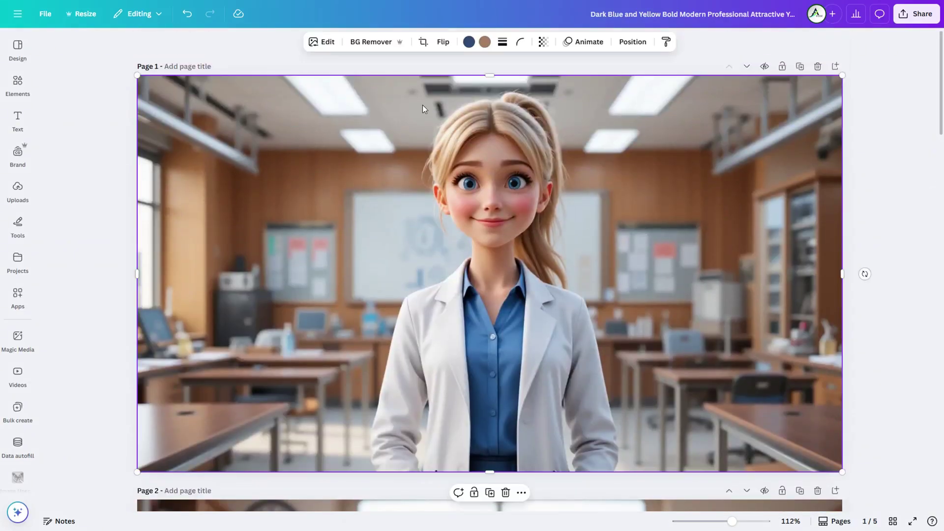
pyautogui.click(370, 42)
# Add the Types of Energy upload, stretch it to fill the page and send it behind the teacher.
pyautogui.click(18, 189)
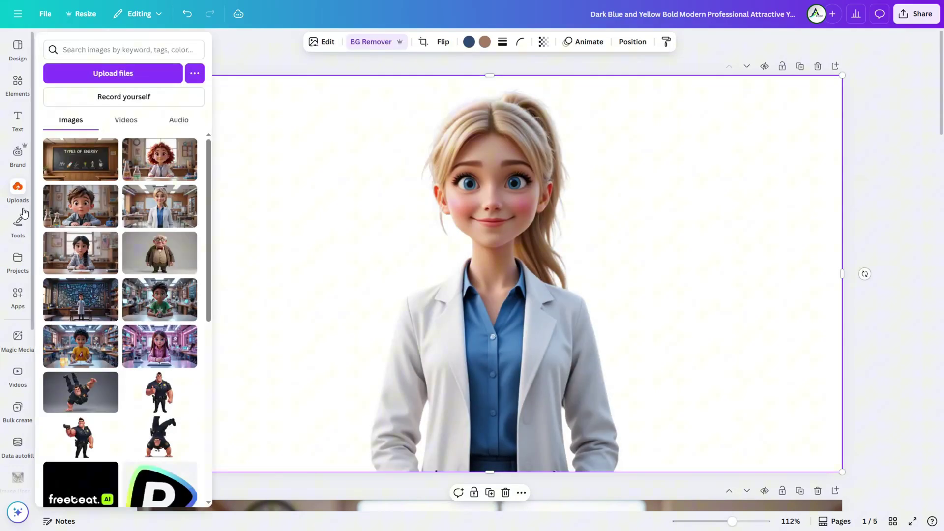
pyautogui.click(71, 164)
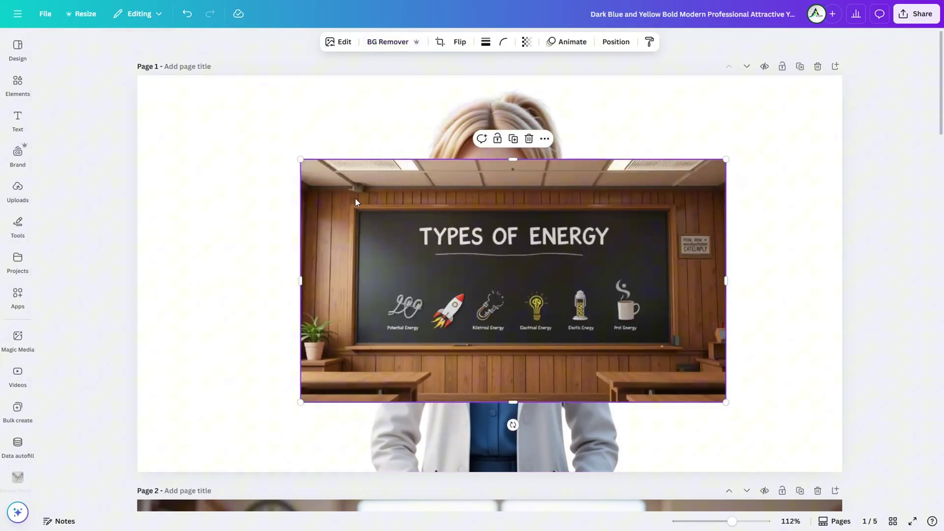
pyautogui.moveTo(374, 214); pyautogui.dragTo(210, 131)
pyautogui.moveTo(563, 318); pyautogui.dragTo(847, 466)
pyautogui.hotkey('ctrl', '[')
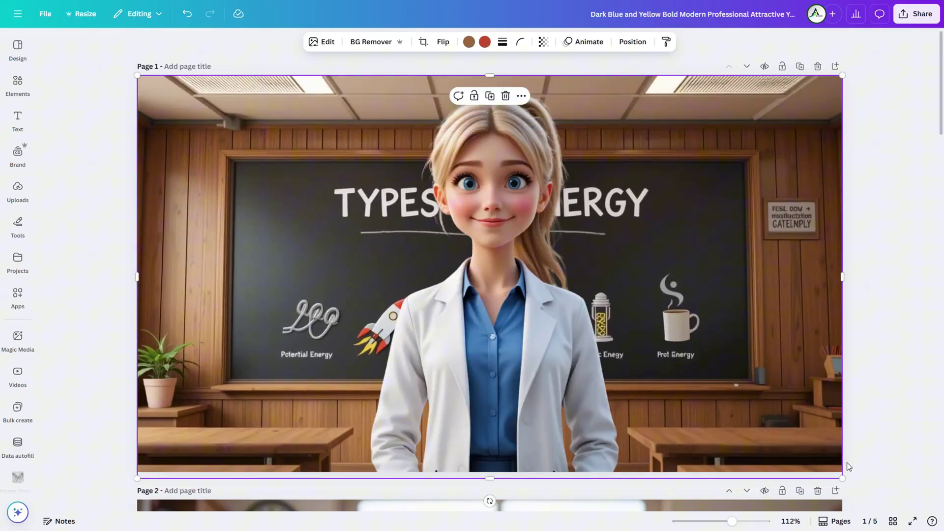
# Shrink the teacher cut-out and centre her on the page.
pyautogui.click(492, 394)
pyautogui.moveTo(137, 75); pyautogui.dragTo(232, 159)
pyautogui.moveTo(541, 278); pyautogui.dragTo(485, 276)
pyautogui.click(892, 192)
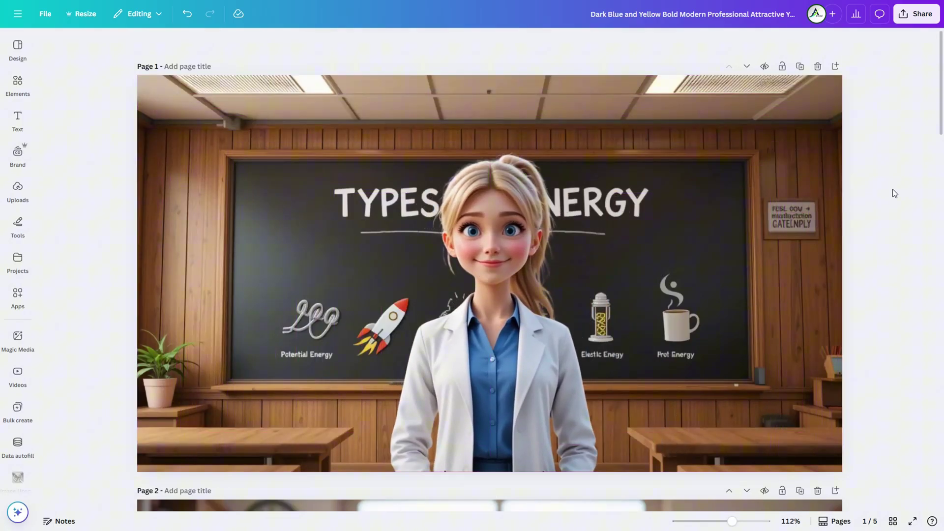
# Duplicate the braided girl's page.
pyautogui.scroll(-15, 880, 295)
pyautogui.scroll(-10, 880, 300)
pyautogui.click(801, 116)
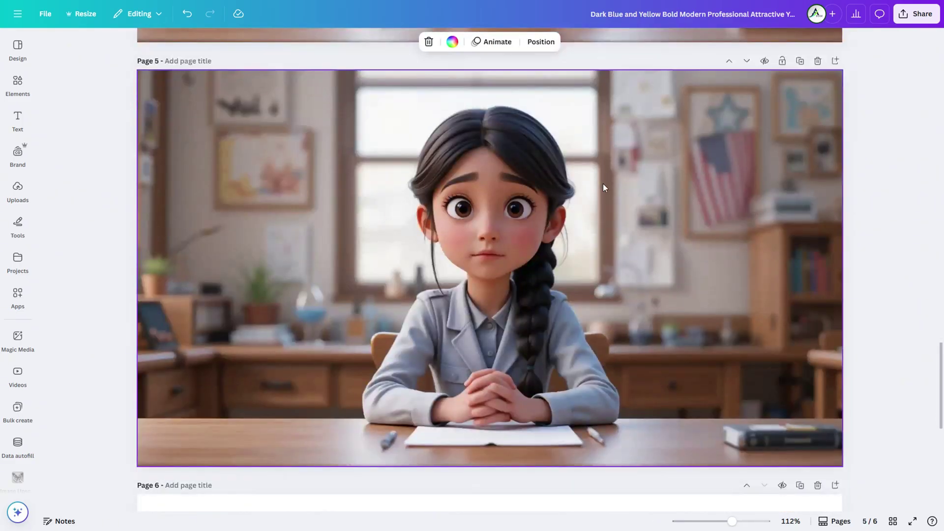
# Use Magic Grab to lift the girl and desk off page 5, leaving the empty classroom.
pyautogui.click(603, 184)
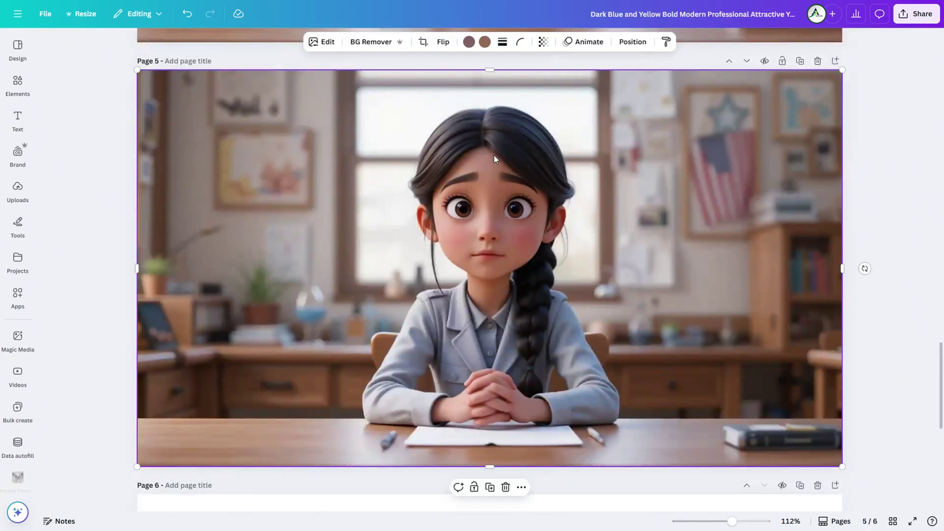
pyautogui.click(327, 42)
pyautogui.click(106, 92)
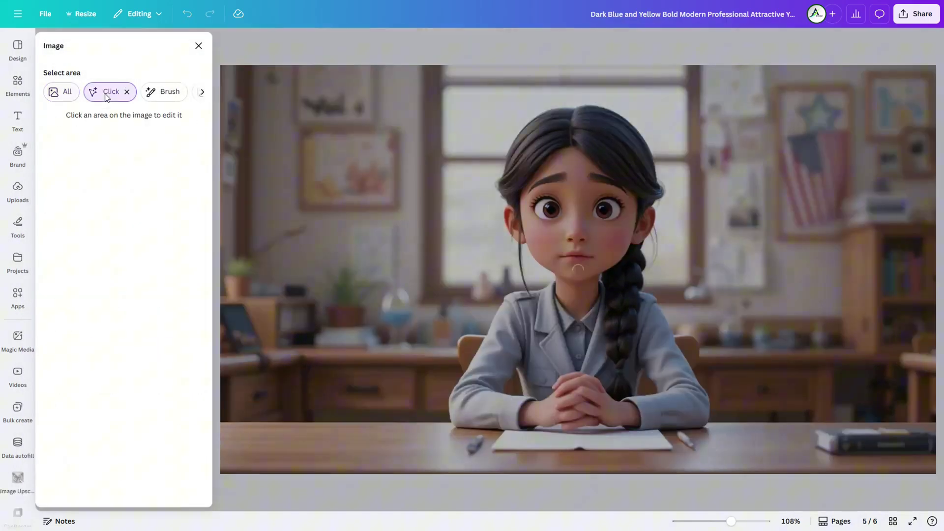
pyautogui.click(512, 444)
pyautogui.click(497, 393)
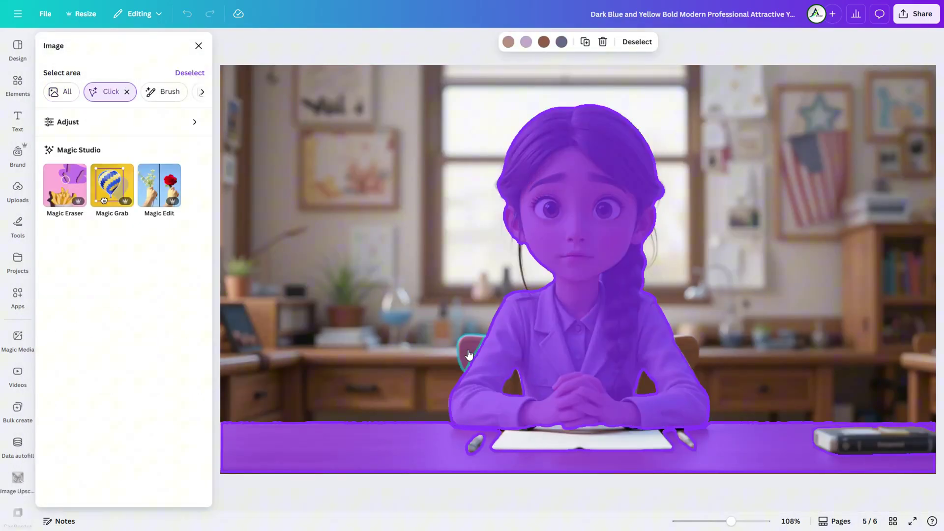
pyautogui.click(112, 185)
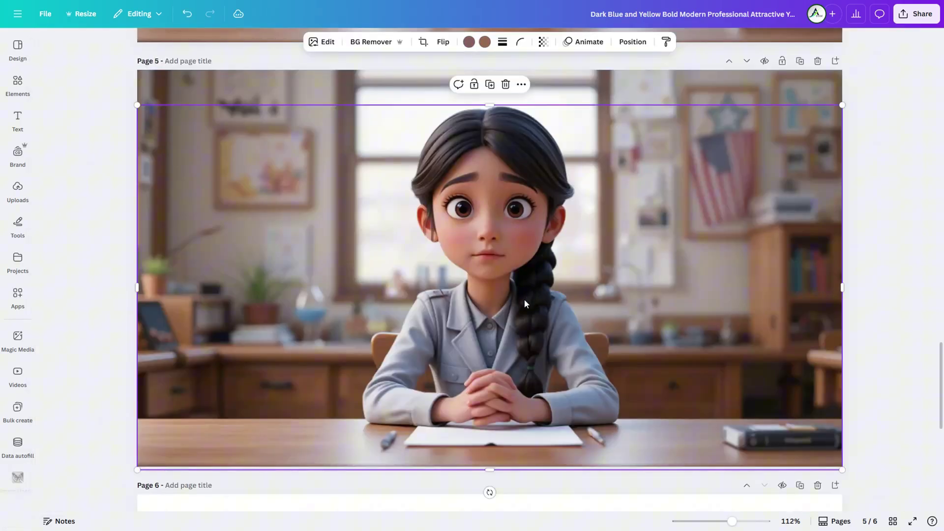
pyautogui.moveTo(605, 280); pyautogui.dragTo(522, 265)
pyautogui.press('Delete')
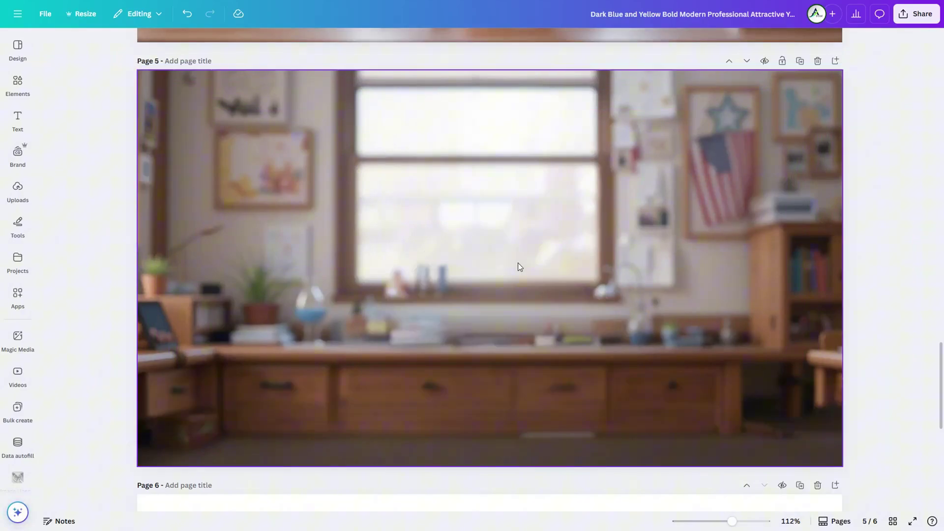
# Remove the boy's and red-haired girl's backgrounds and place the empty classroom behind each kid.
pyautogui.scroll(15, 660, 267)
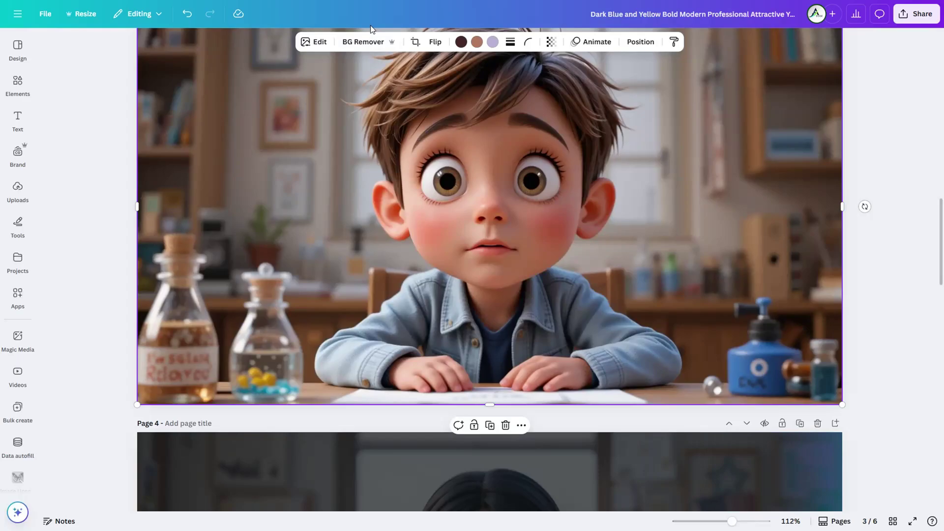
pyautogui.click(362, 42)
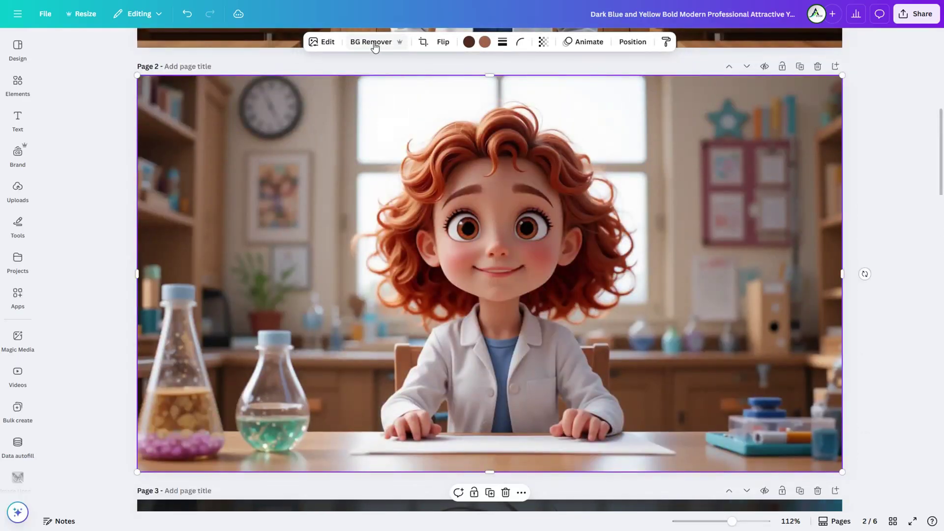
pyautogui.click(374, 42)
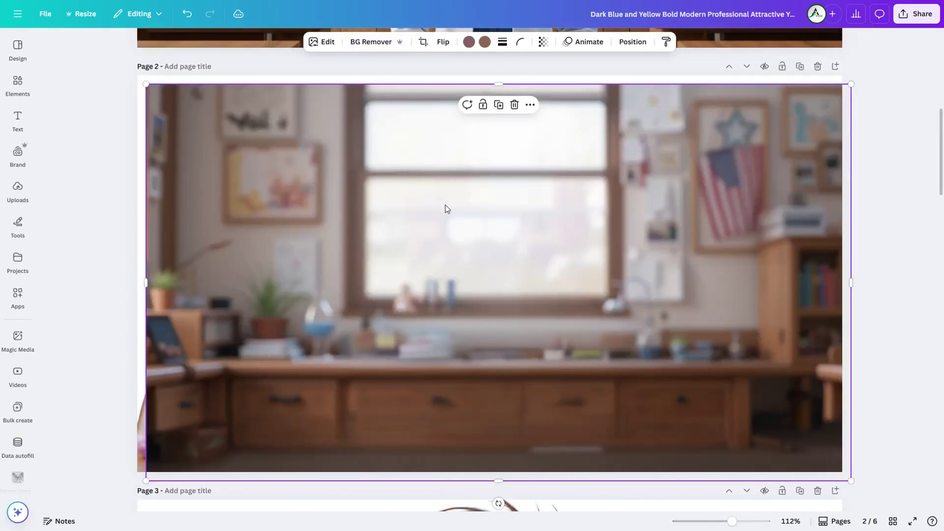
pyautogui.hotkey('ctrl', '[')
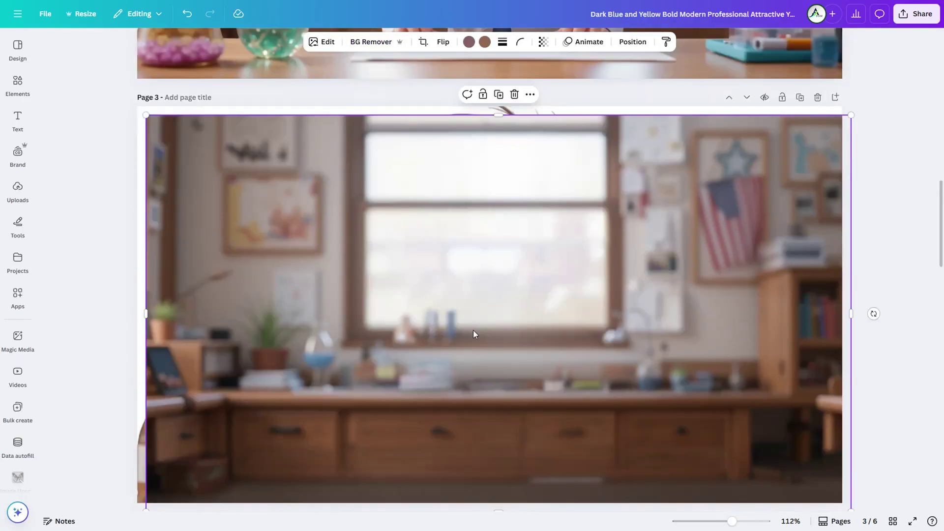
pyautogui.hotkey('ctrl', '[')
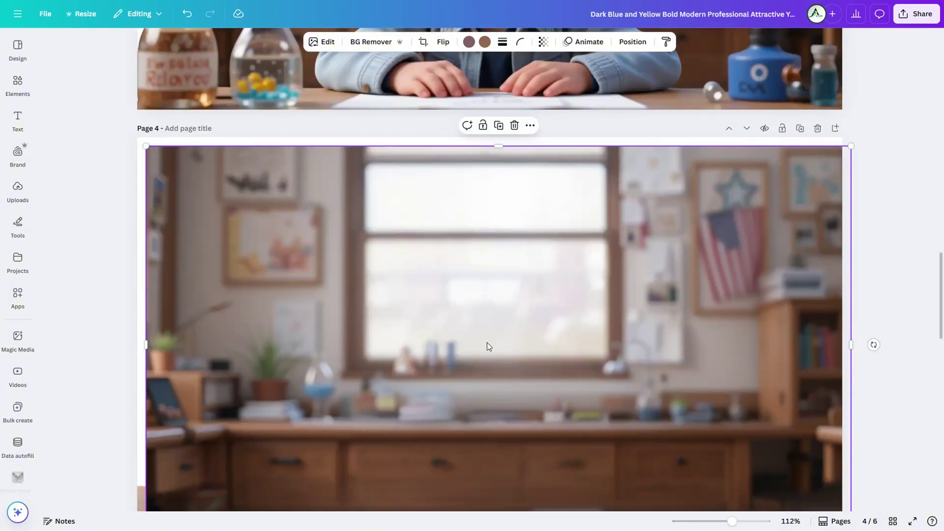
pyautogui.hotkey('ctrl', '[')
pyautogui.scroll(-5, 450, 278)
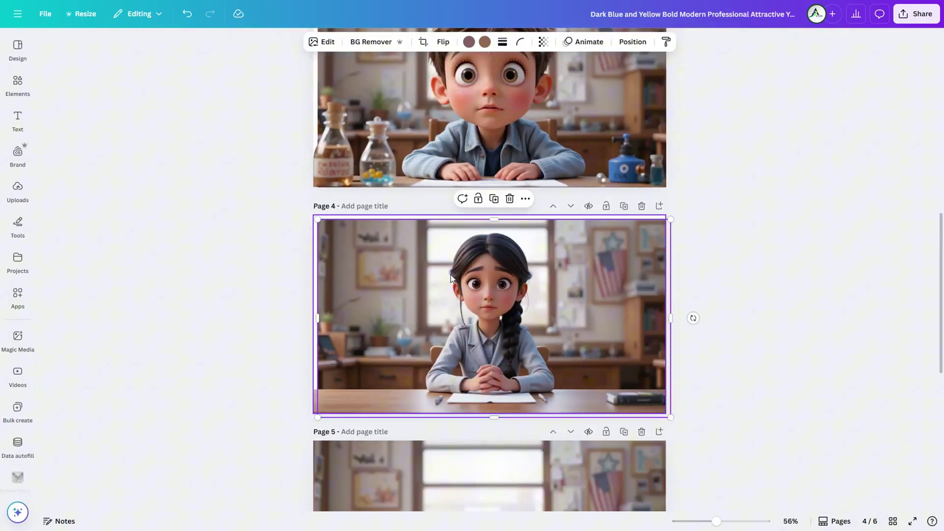
pyautogui.scroll(6, 597, 279)
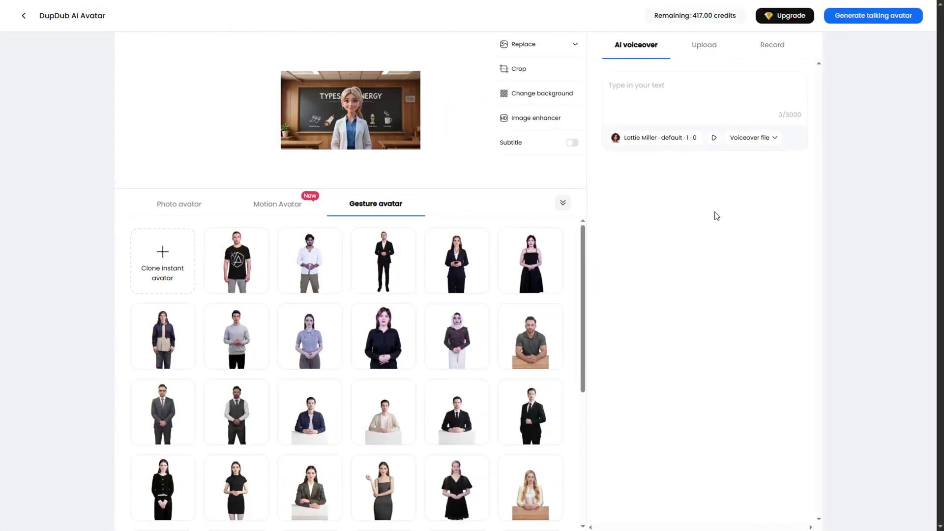
# Filter DupDub's voice list to Ultra quality voices only.
pyautogui.click(659, 139)
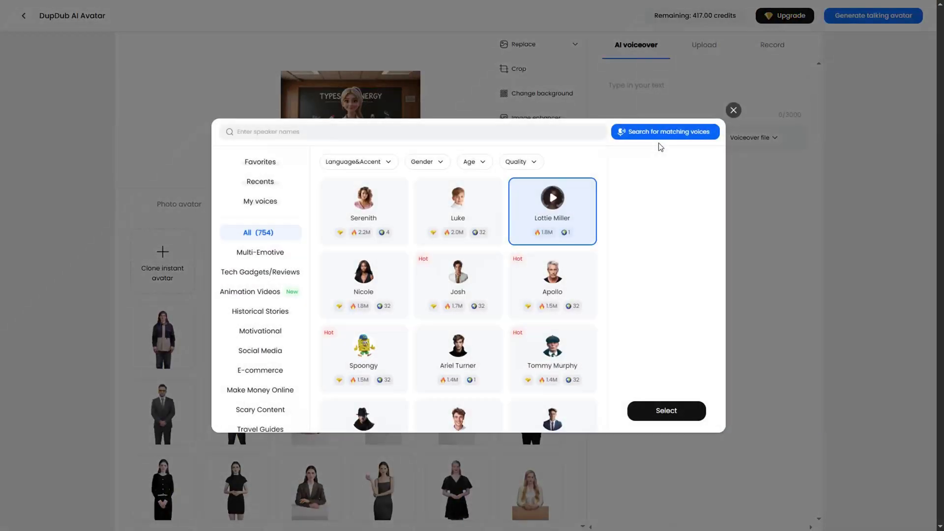
pyautogui.click(526, 162)
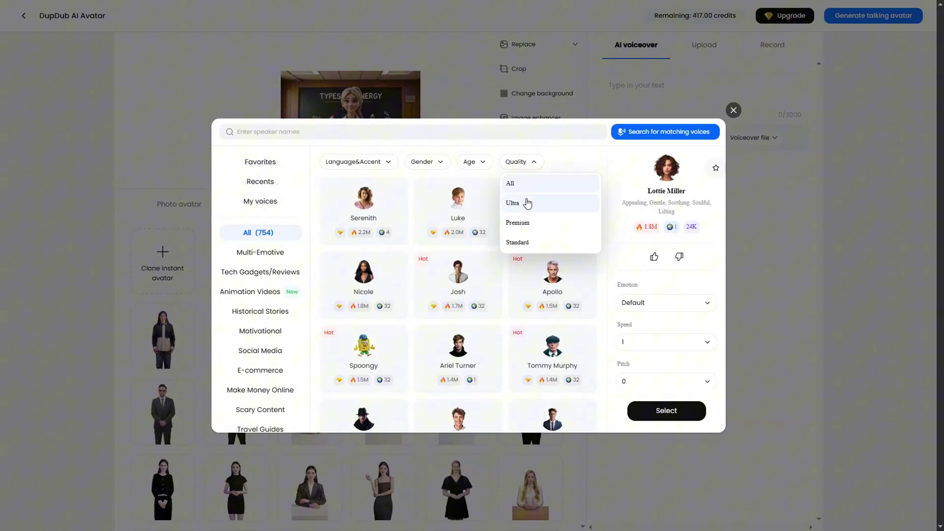
pyautogui.click(526, 205)
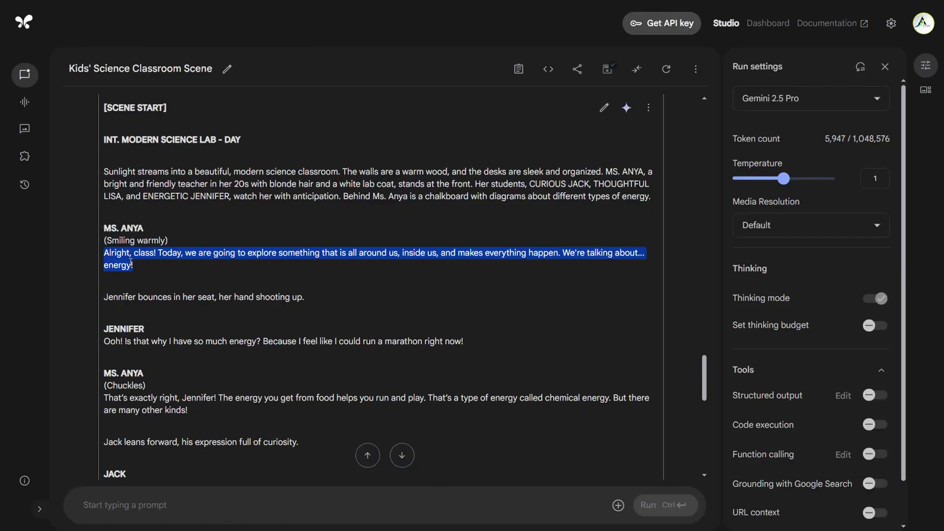
# Copy Ms. Anya's opening line from AI Studio into the teacher's DupDub voiceover box.
pyautogui.rightClick(131, 267)
pyautogui.click(146, 270)
pyautogui.rightClick(127, 264)
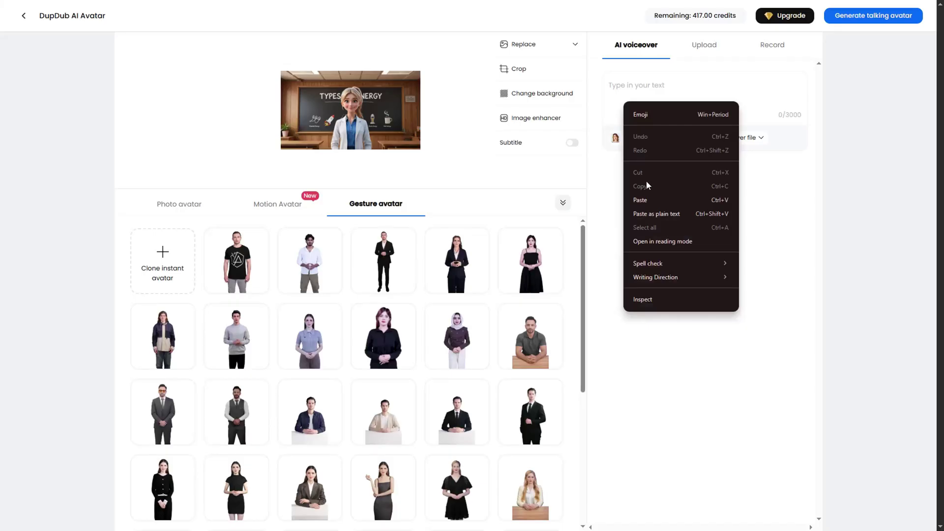
pyautogui.click(647, 185)
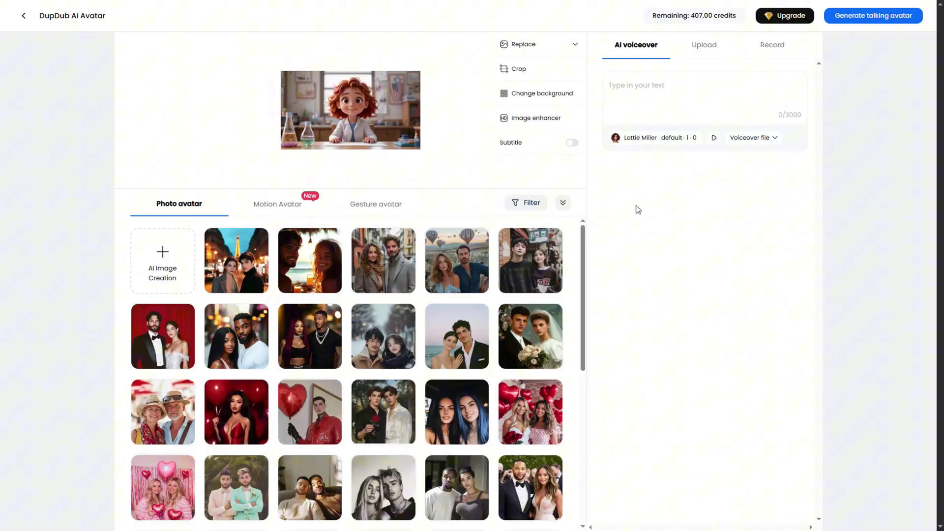
# Filter voices to Children and Youth ages and pick a kid's voice for the girl.
pyautogui.click(654, 137)
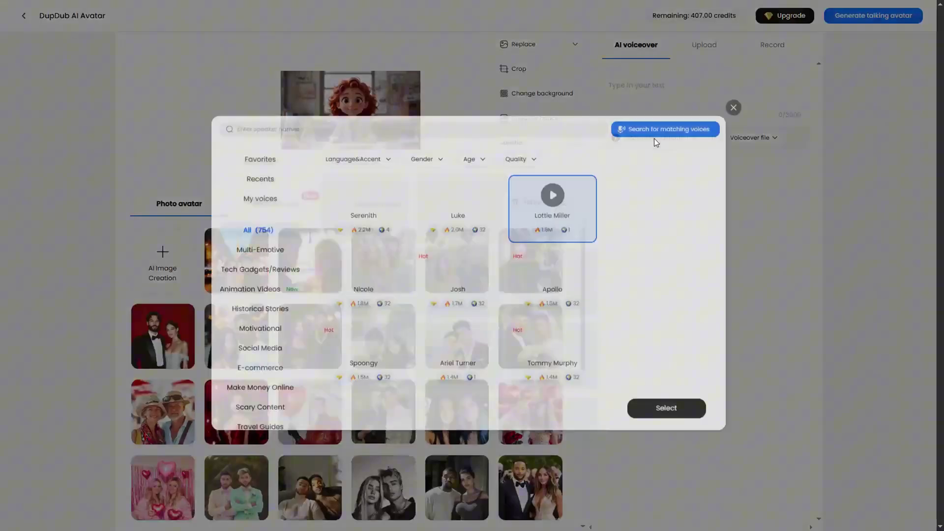
pyautogui.click(467, 164)
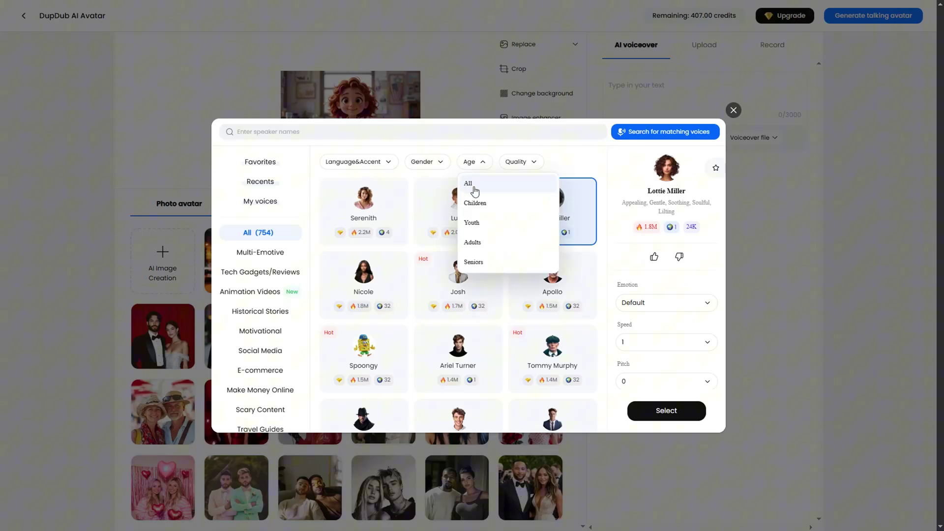
pyautogui.click(473, 202)
pyautogui.click(485, 161)
pyautogui.click(473, 222)
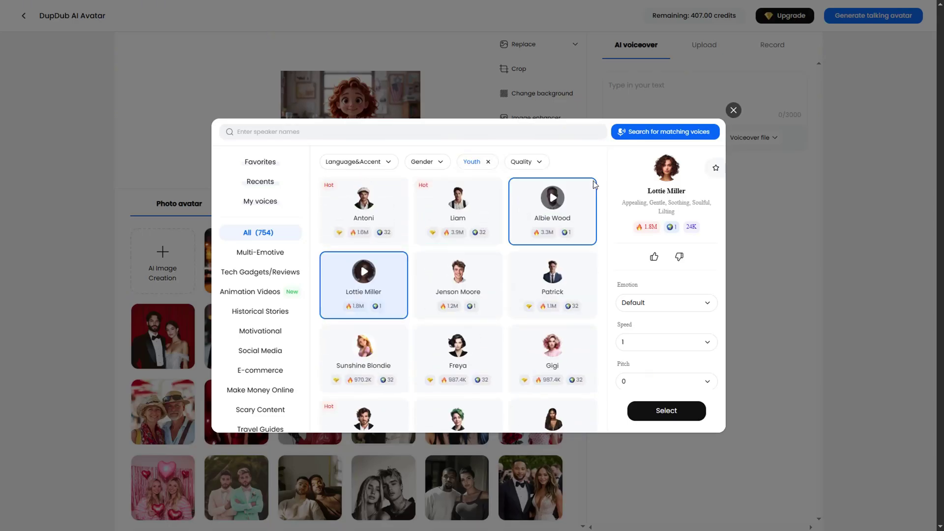
pyautogui.click(553, 275)
pyautogui.click(674, 330)
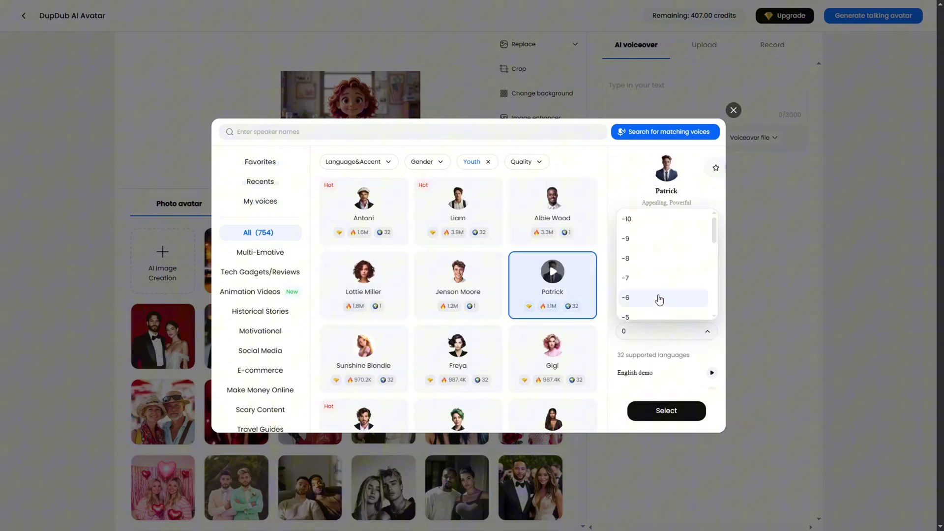
pyautogui.scroll(-3, 655, 266)
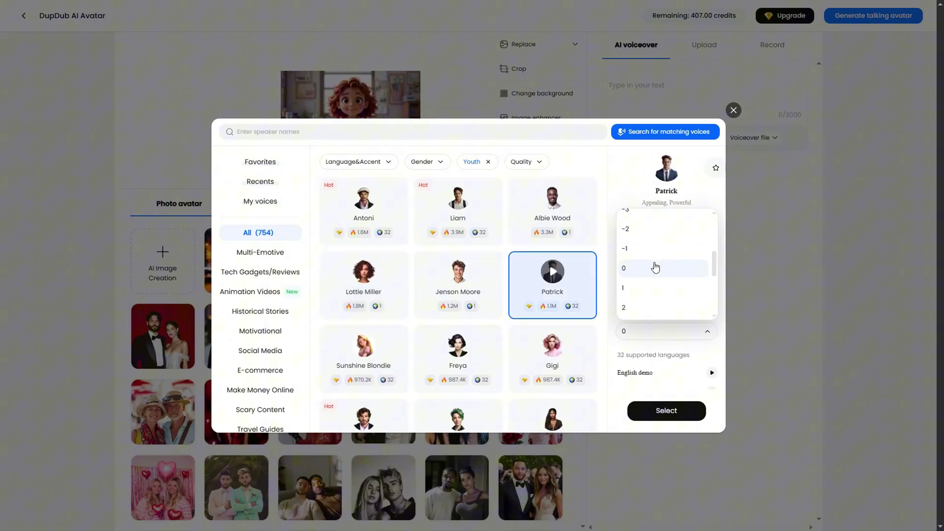
pyautogui.scroll(-3, 655, 267)
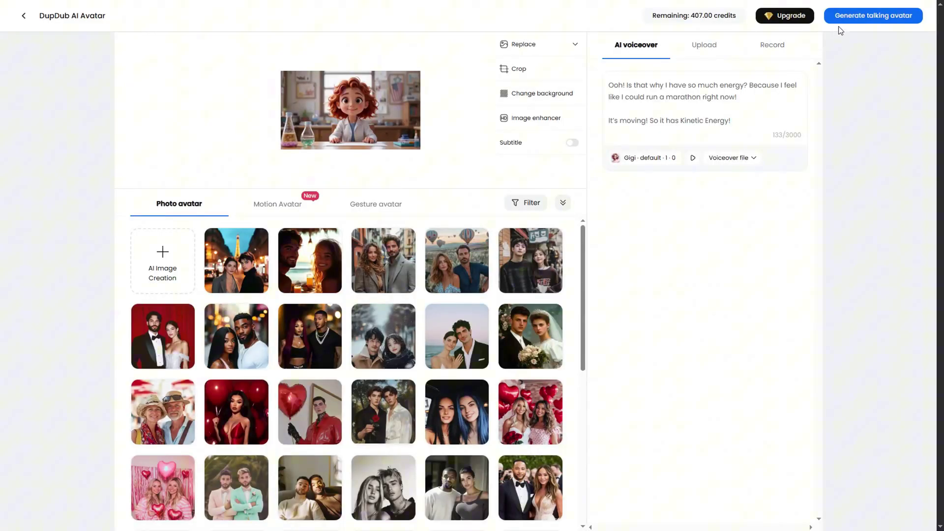
# Generate the girl's talking avatar and download the dark-haired girl's avatar video.
pyautogui.click(854, 22)
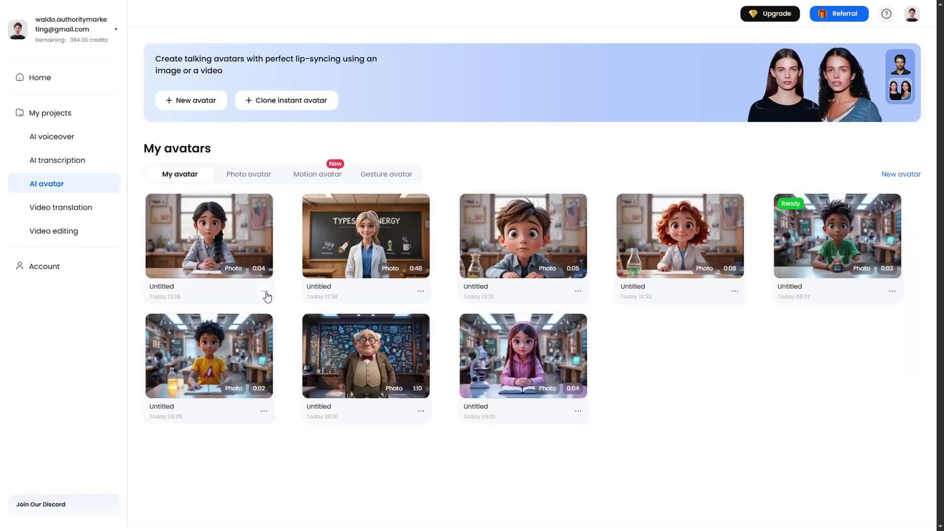
pyautogui.click(264, 291)
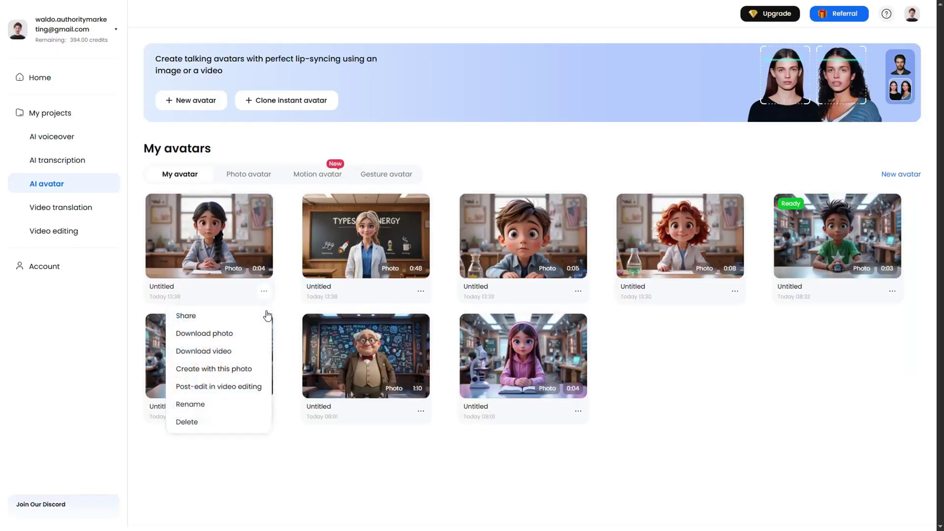
pyautogui.click(248, 358)
pyautogui.click(421, 291)
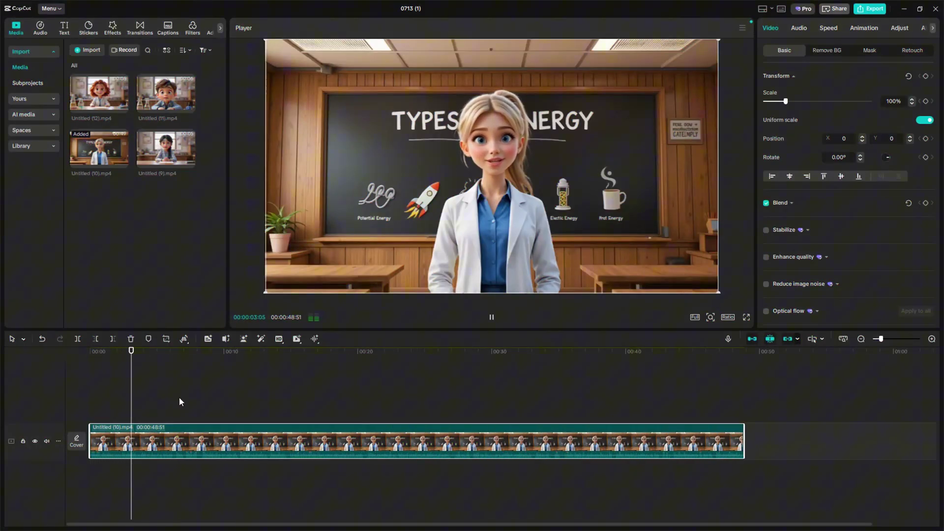
# Add Untitled (12) and Untitled (11) to the timeline end and split the remaining pieces.
pyautogui.press('space')
# Split the teacher clip at several cut points, including around 00:35, 00:39 and 00:43.
pyautogui.hotkey('ctrl', 'b')
pyautogui.click(240, 378)
pyautogui.hotkey('ctrl', 'b')
pyautogui.click(288, 384)
pyautogui.hotkey('ctrl', 'b')
pyautogui.moveTo(311, 385); pyautogui.dragTo(452, 389)
pyautogui.hotkey('ctrl', 'b')
pyautogui.click(564, 384)
pyautogui.click(613, 393)
pyautogui.hotkey('ctrl', 'b')
pyautogui.click(662, 406)
pyautogui.hotkey('ctrl', 'b')
pyautogui.hotkey('ctrl', 'b')
pyautogui.moveTo(93, 111); pyautogui.dragTo(787, 438)
pyautogui.moveTo(166, 96); pyautogui.dragTo(708, 457)
pyautogui.press('space')
pyautogui.hotkey('ctrl', 'b')
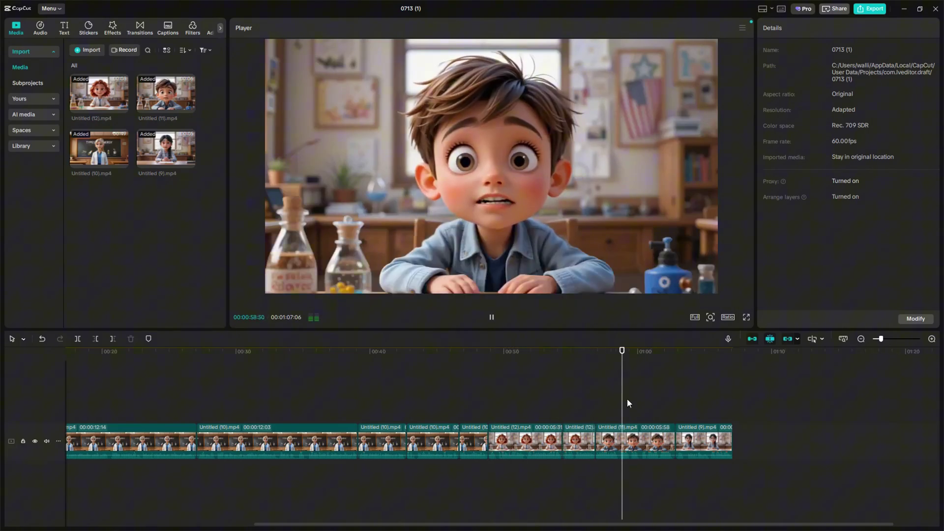
pyautogui.hotkey('ctrl', 'b')
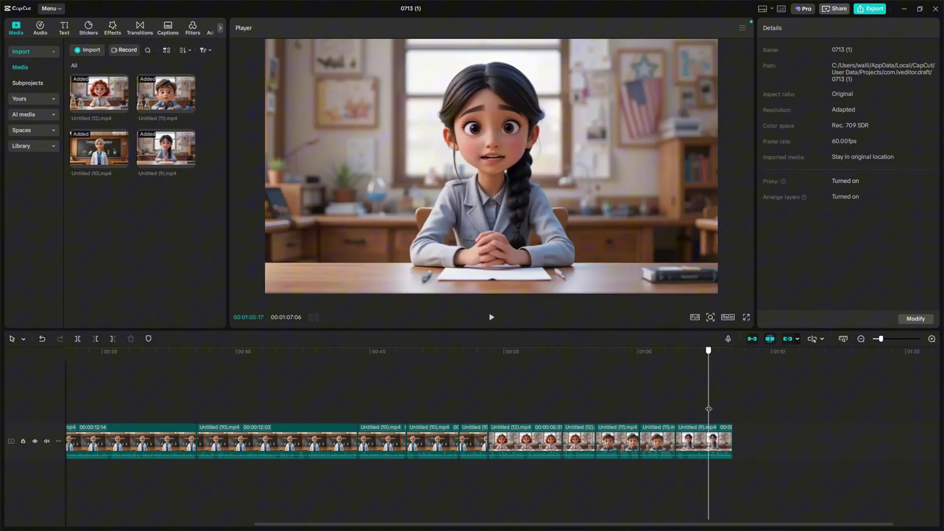
pyautogui.press('Home')
pyautogui.press('space')
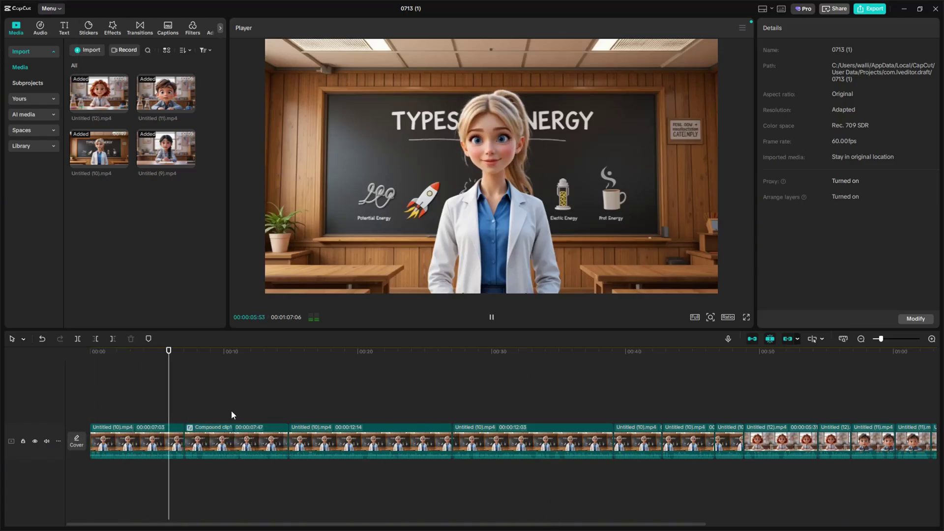
# Interleave the kids' clips Untitled (9), (11) and (12) between the teacher pieces.
pyautogui.moveTo(782, 441); pyautogui.dragTo(354, 403)
pyautogui.moveTo(874, 441); pyautogui.dragTo(388, 441)
pyautogui.click(566, 351)
pyautogui.hscroll(4, 916, 423)
pyautogui.moveTo(713, 441); pyautogui.dragTo(352, 442)
pyautogui.click(534, 412)
pyautogui.press('space')
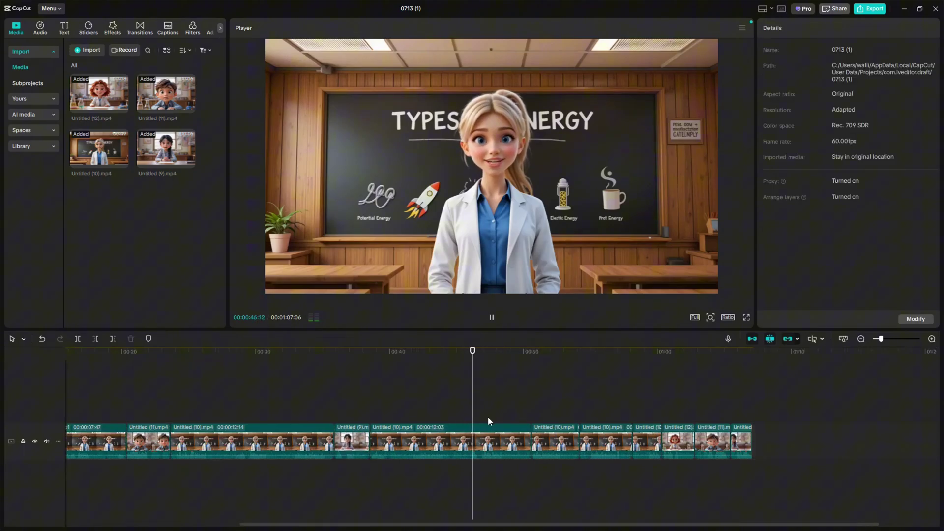
pyautogui.moveTo(713, 441); pyautogui.dragTo(546, 441)
pyautogui.click(615, 404)
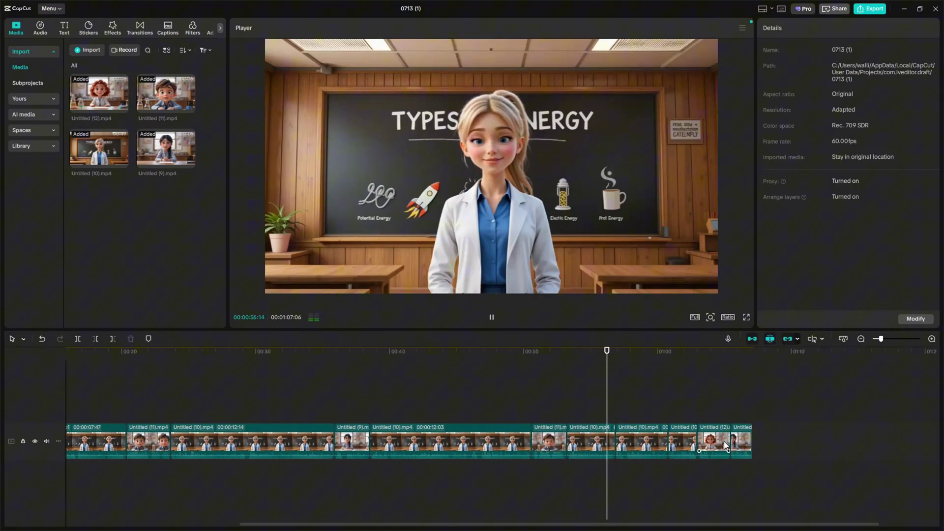
pyautogui.moveTo(725, 445); pyautogui.dragTo(634, 442)
# Add a Black Fade transition between the first two clips.
pyautogui.press('Home')
pyautogui.click(140, 28)
pyautogui.moveTo(141, 123); pyautogui.dragTo(183, 434)
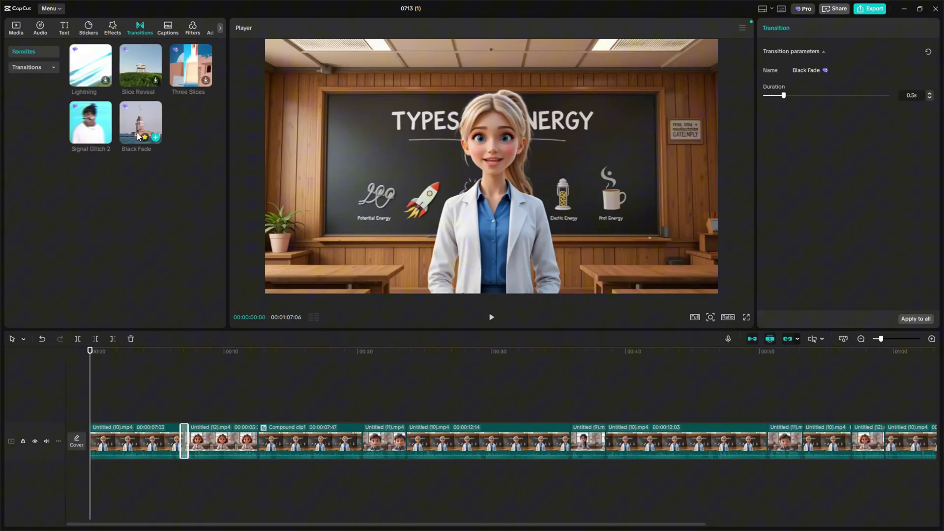
# Drop Black Fade transitions onto the first seven clip junctions, around the compound clip onward.
pyautogui.moveTo(141, 123); pyautogui.dragTo(257, 432)
pyautogui.moveTo(138, 139); pyautogui.dragTo(362, 433)
pyautogui.moveTo(146, 132); pyautogui.dragTo(407, 433)
pyautogui.moveTo(140, 125); pyautogui.dragTo(607, 433)
pyautogui.moveTo(140, 125); pyautogui.dragTo(767, 433)
pyautogui.moveTo(147, 137); pyautogui.dragTo(803, 433)
pyautogui.moveTo(140, 125); pyautogui.dragTo(853, 433)
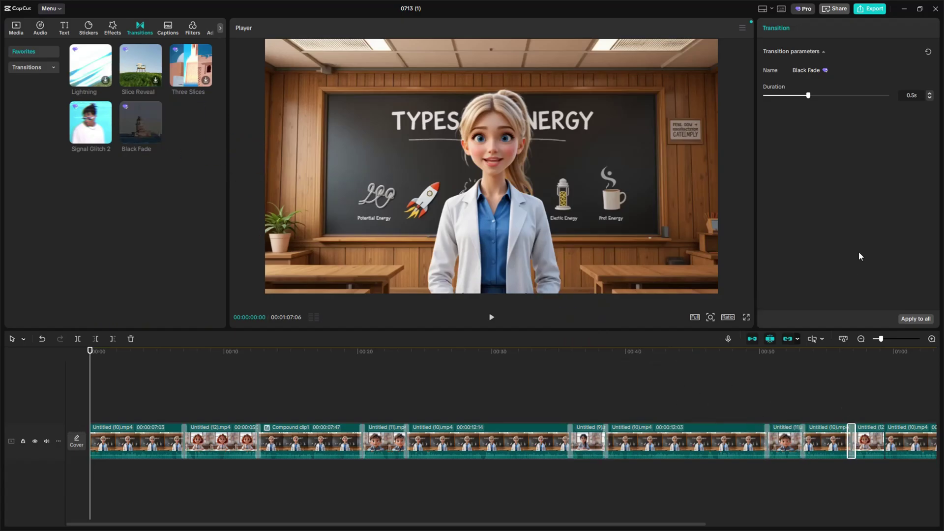
# Add Black Fades to the remaining junctions through the last one and play back the sequence.
pyautogui.hscroll(5, 803, 412)
pyautogui.moveTo(146, 108); pyautogui.dragTo(554, 378)
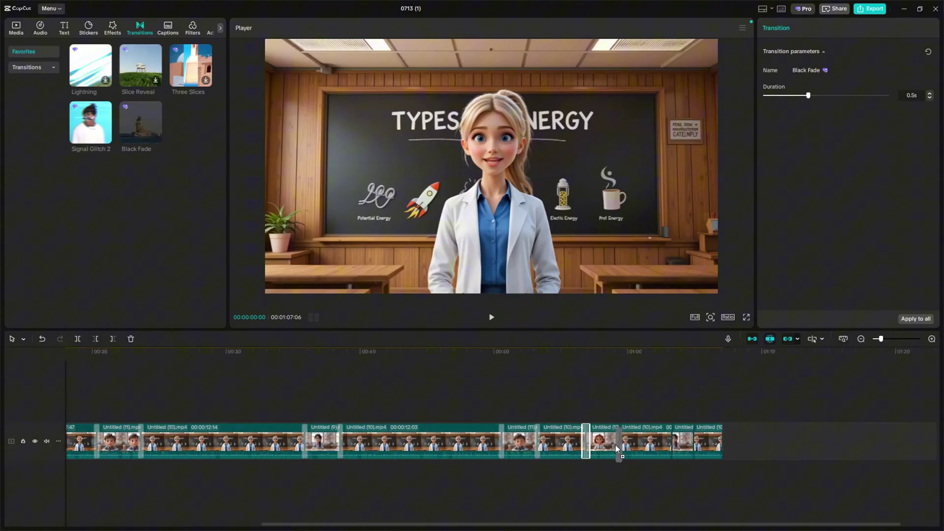
pyautogui.moveTo(617, 448); pyautogui.dragTo(672, 438)
pyautogui.moveTo(140, 133); pyautogui.dragTo(694, 440)
pyautogui.click(450, 376)
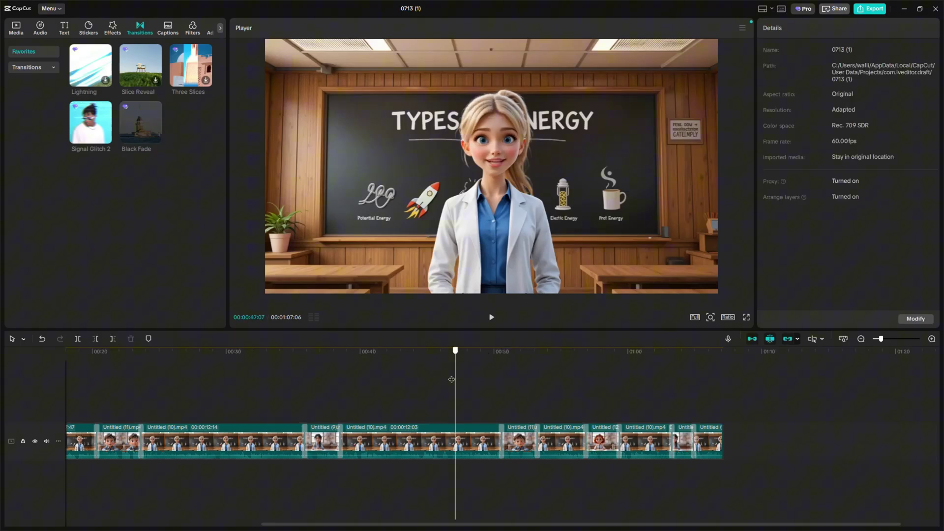
pyautogui.hscroll(-5, 17, 376)
pyautogui.press('space')
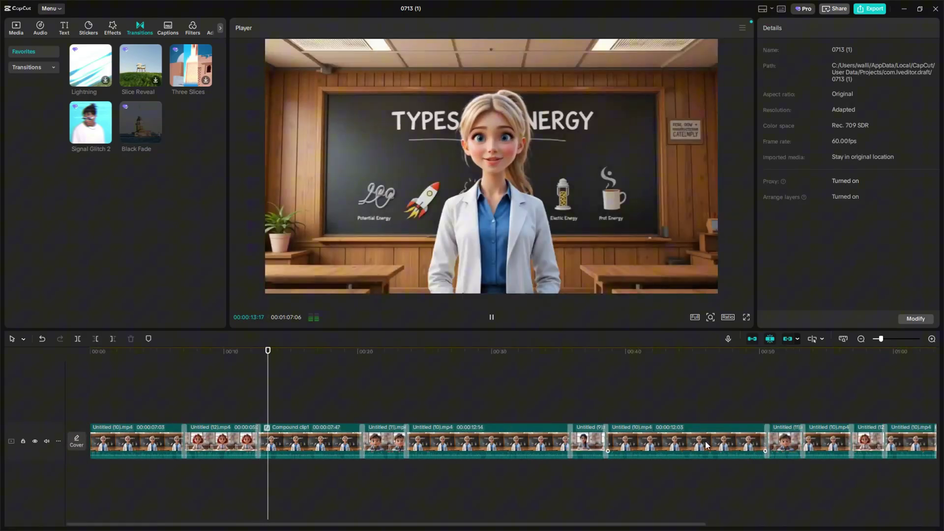
# Combine all clips into one compound clip with Enhance quality (HD) turned on, then open Export.
pyautogui.press('space')
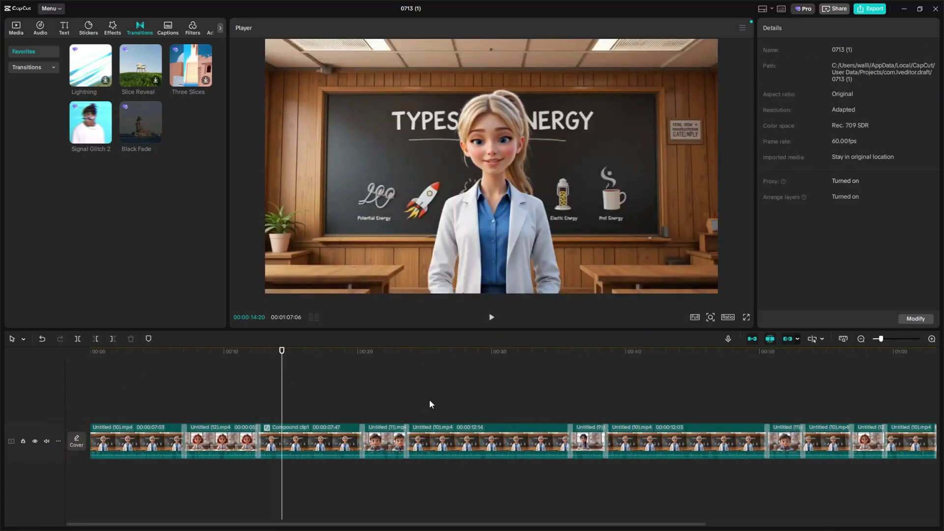
pyautogui.hotkey('ctrl', 'a')
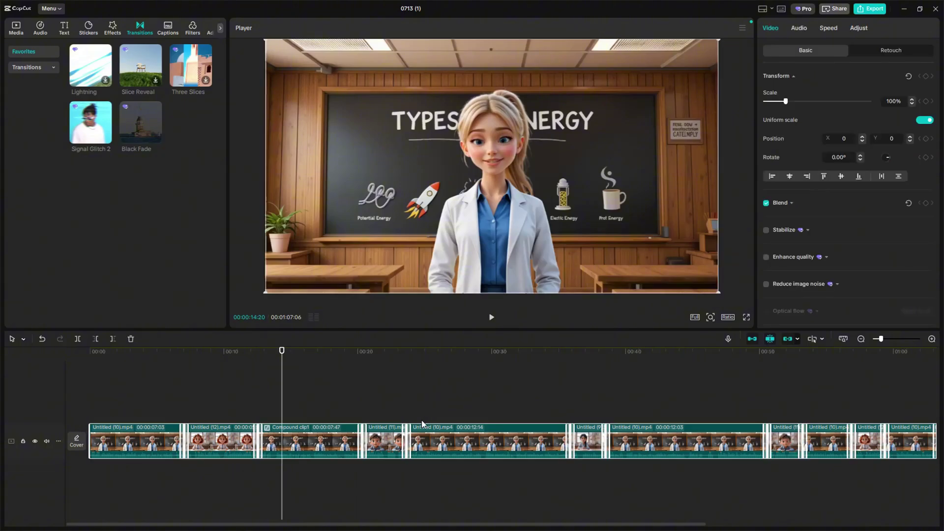
pyautogui.rightClick(449, 438)
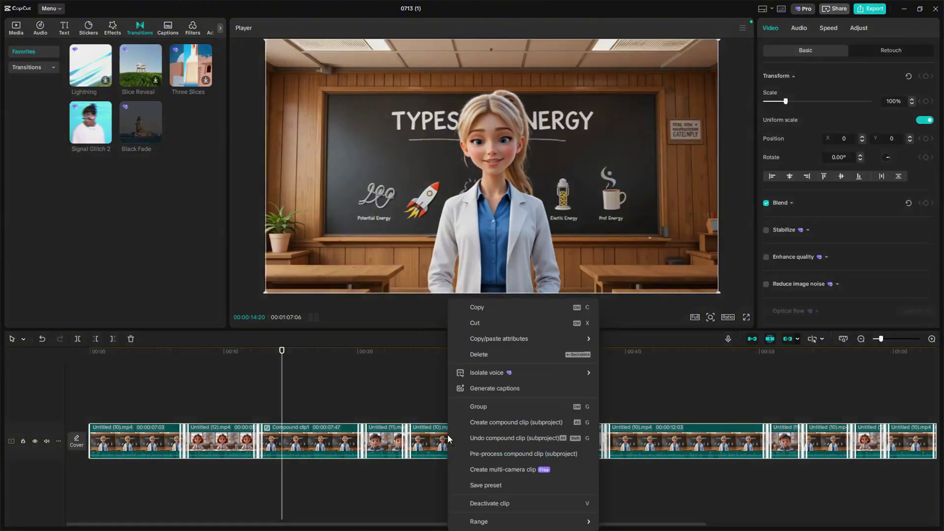
pyautogui.click(474, 422)
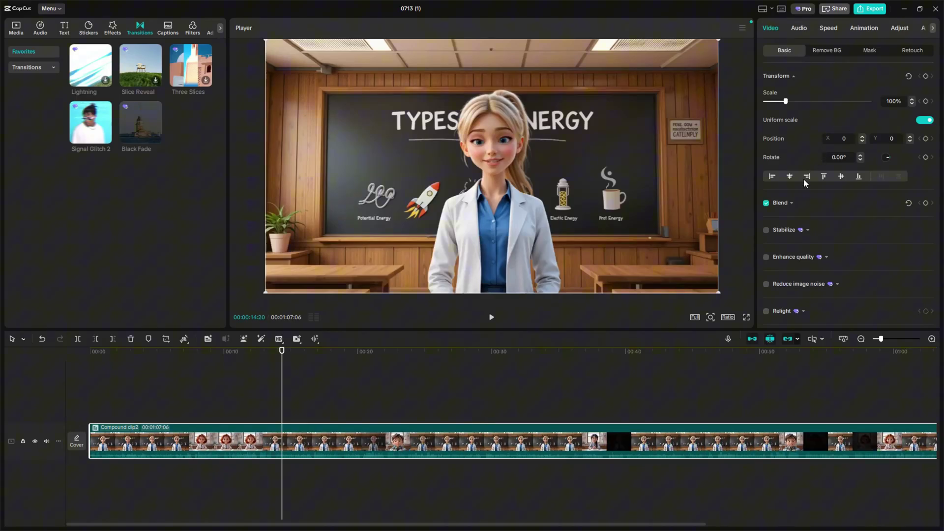
pyautogui.click(768, 258)
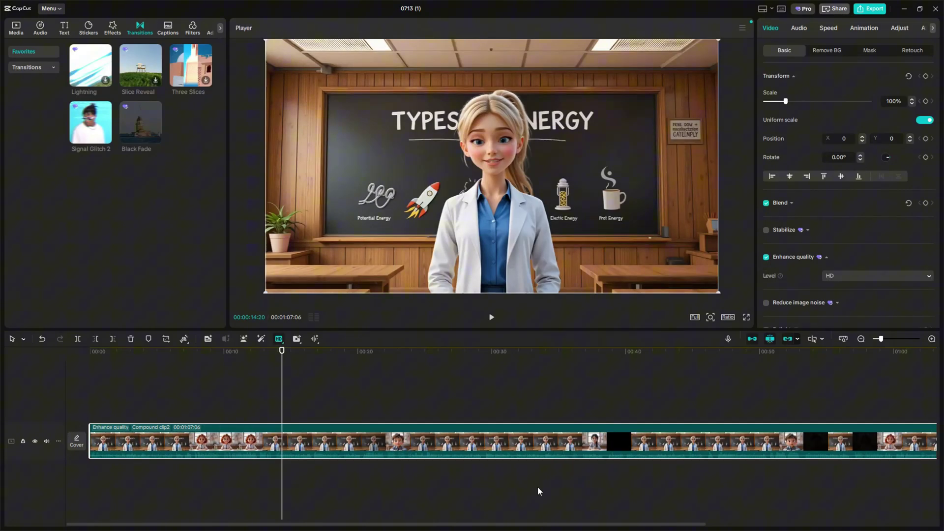
pyautogui.click(868, 13)
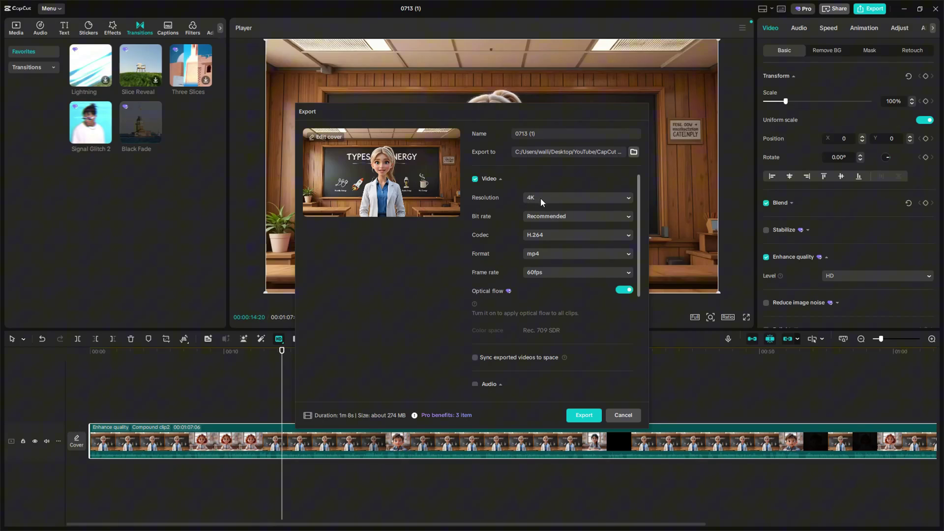